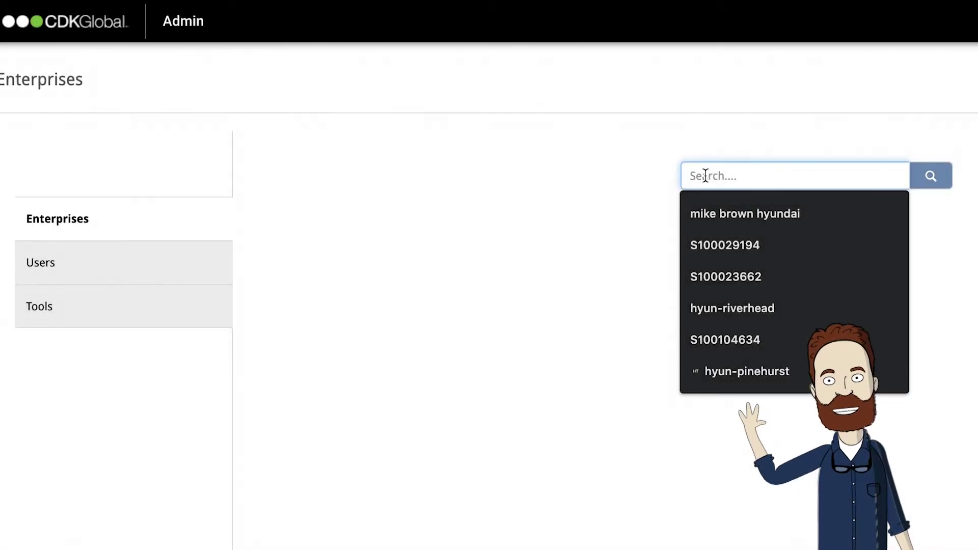
Search the enterprises for "mike brown hyundai" and open the second matching store with its full list of CMF numbers
text(mike)
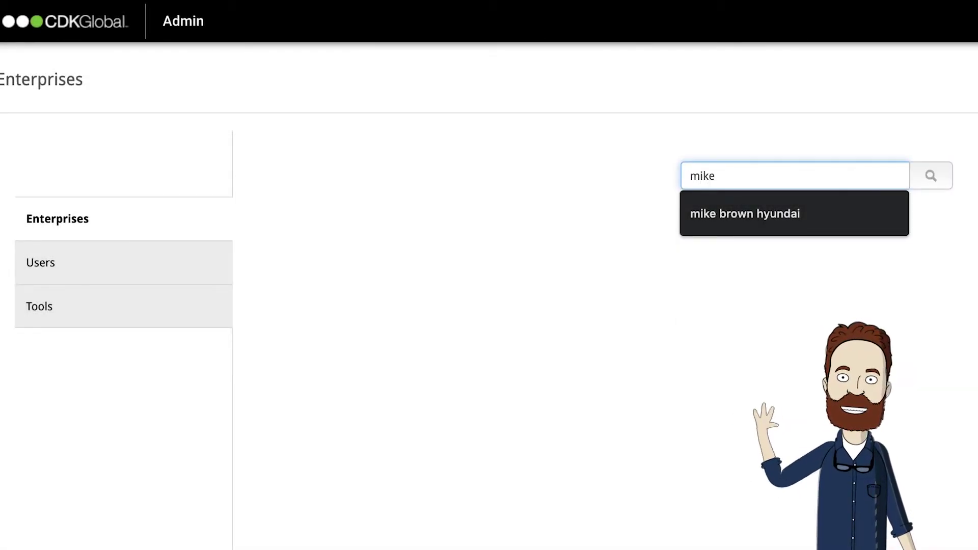
text( brown hy)
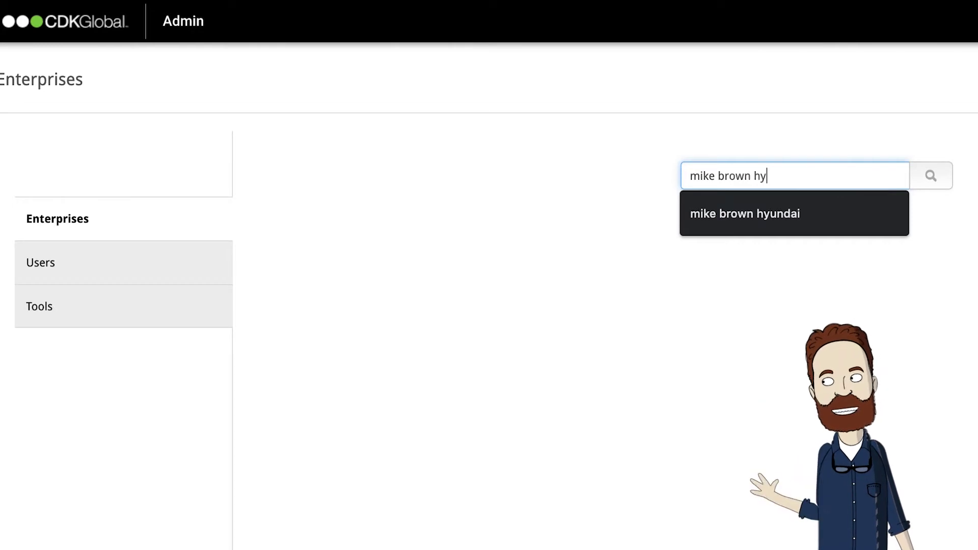
text(undai)
key(Return)
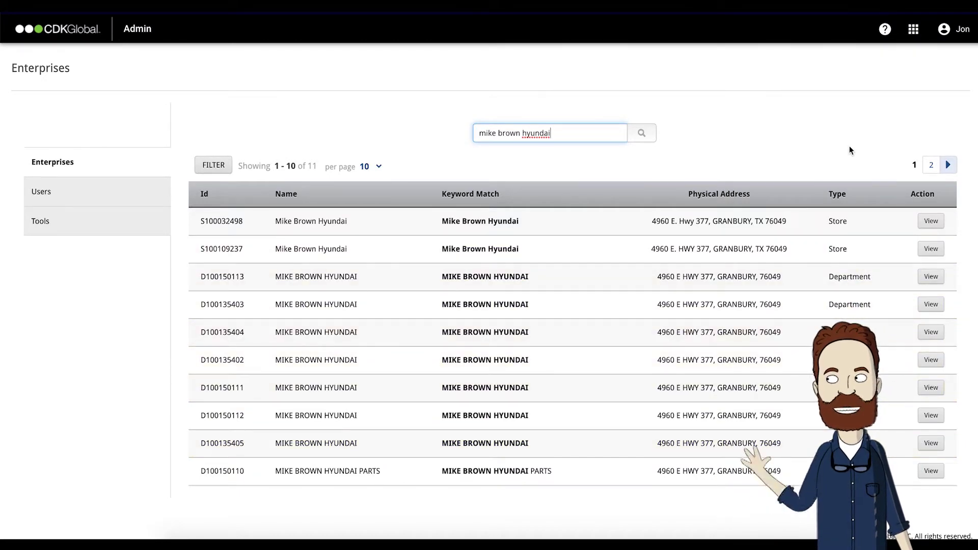
click(932, 249)
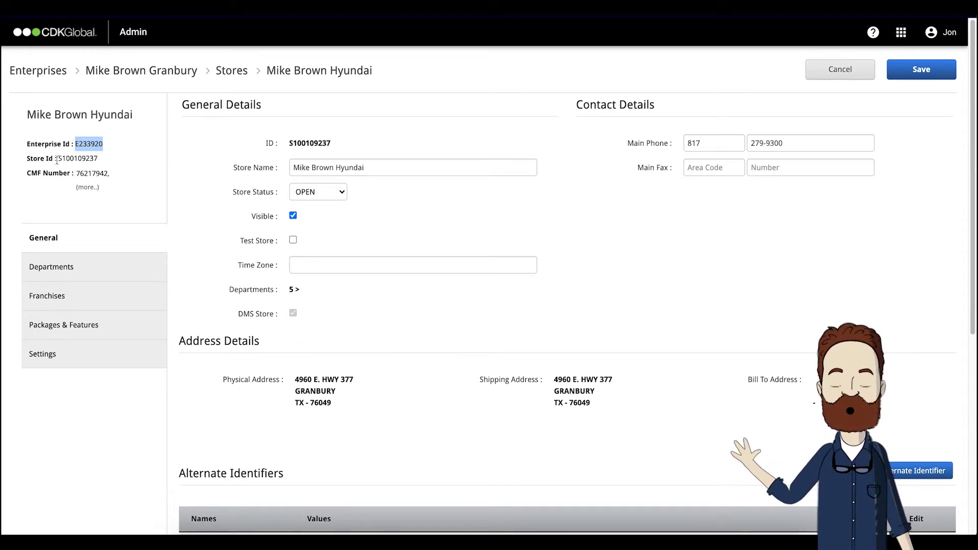
click(91, 188)
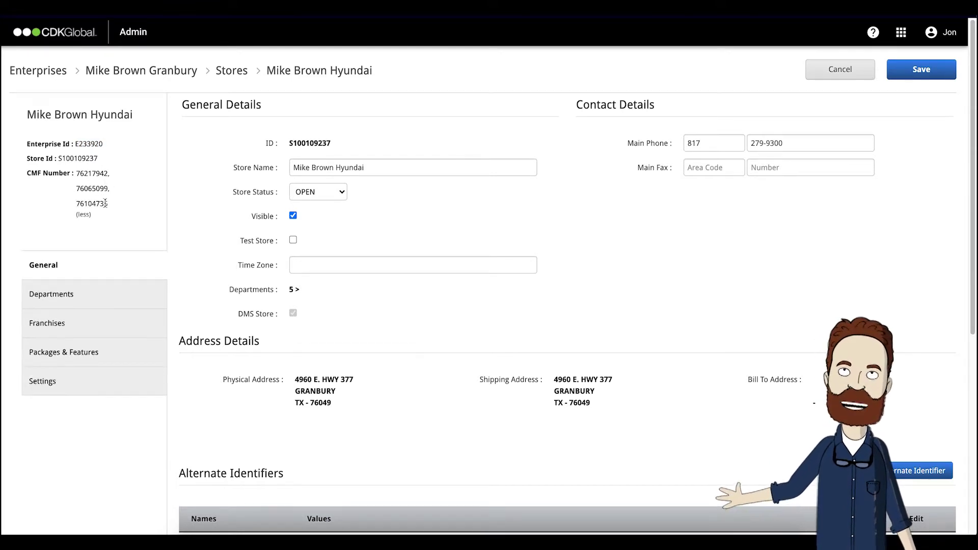
Switch the signed-in profile to the enterprise by entering the enterprise ID shown on the Mike Brown Hyundai store record
click(936, 34)
click(883, 79)
text(E233920)
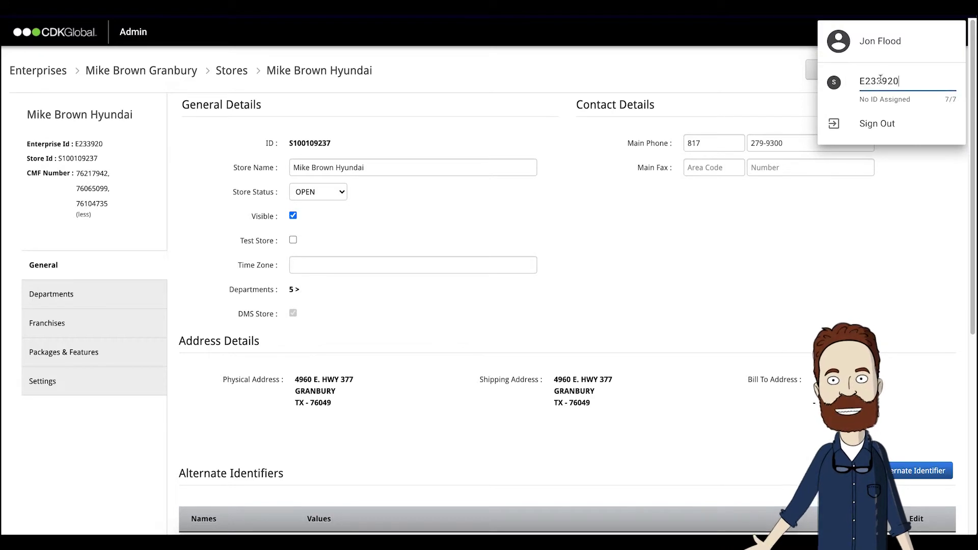
key(Return)
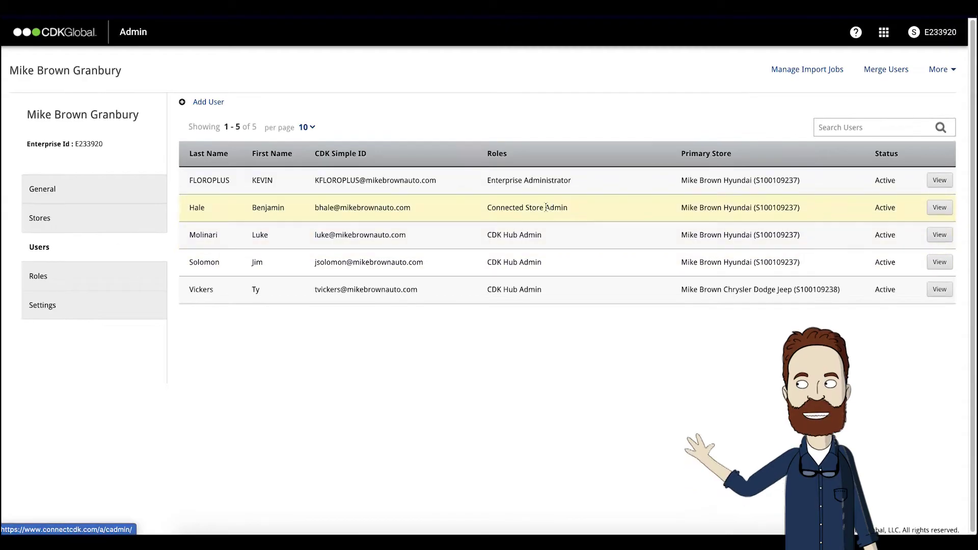
Review the access of the Connected Store Admin user, including the roles and stores available for assignment
click(947, 209)
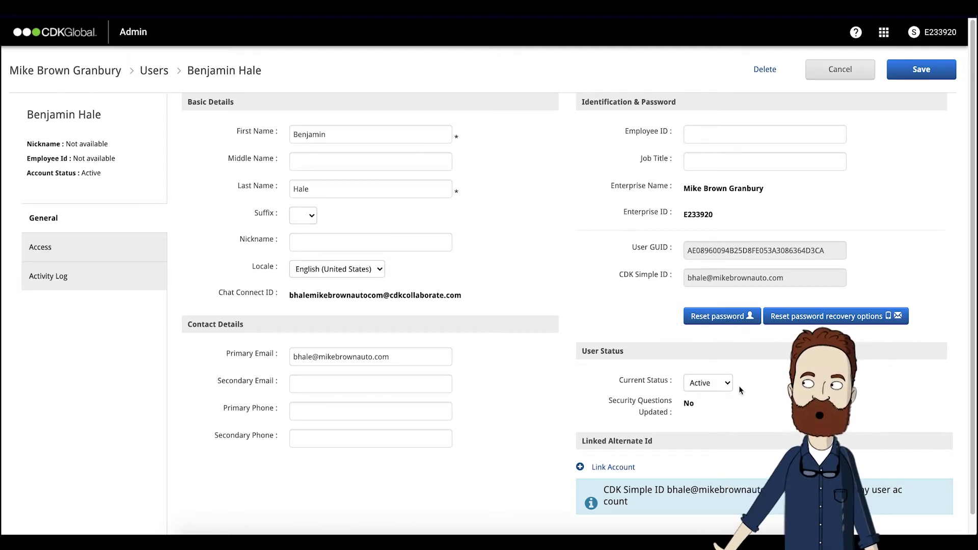
click(61, 244)
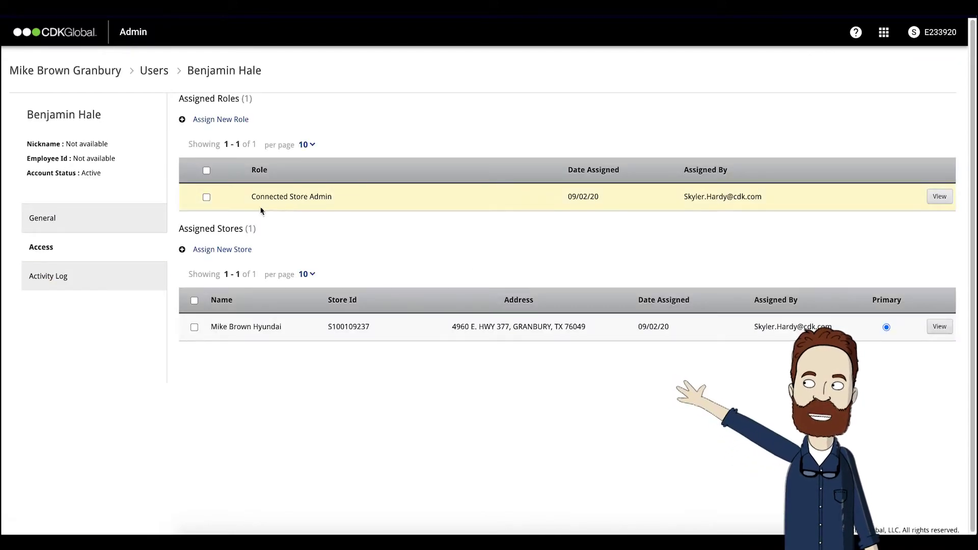
click(233, 118)
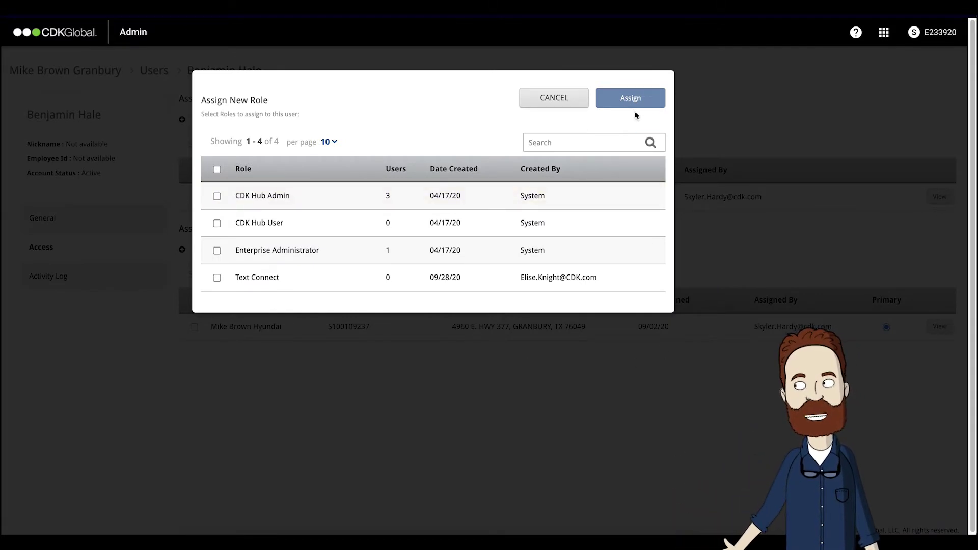
click(323, 352)
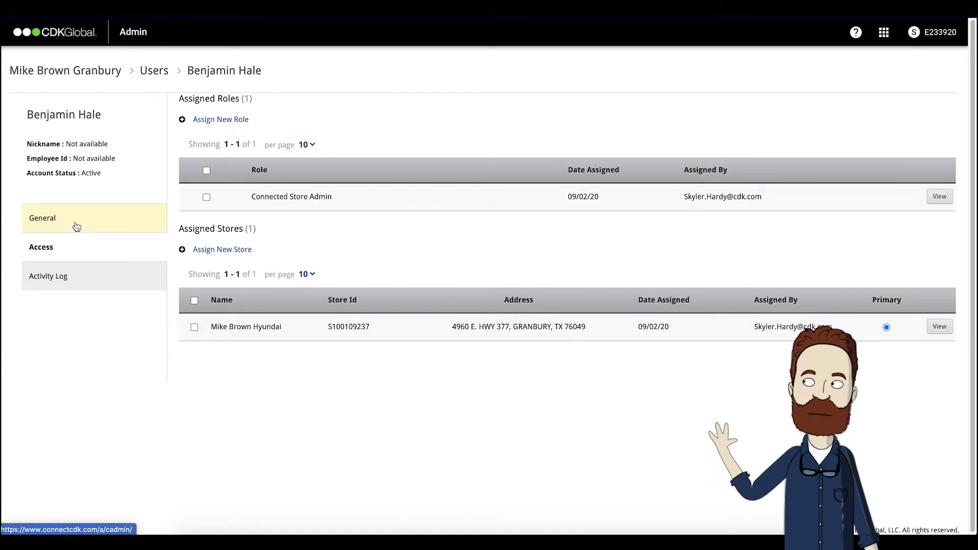
click(204, 251)
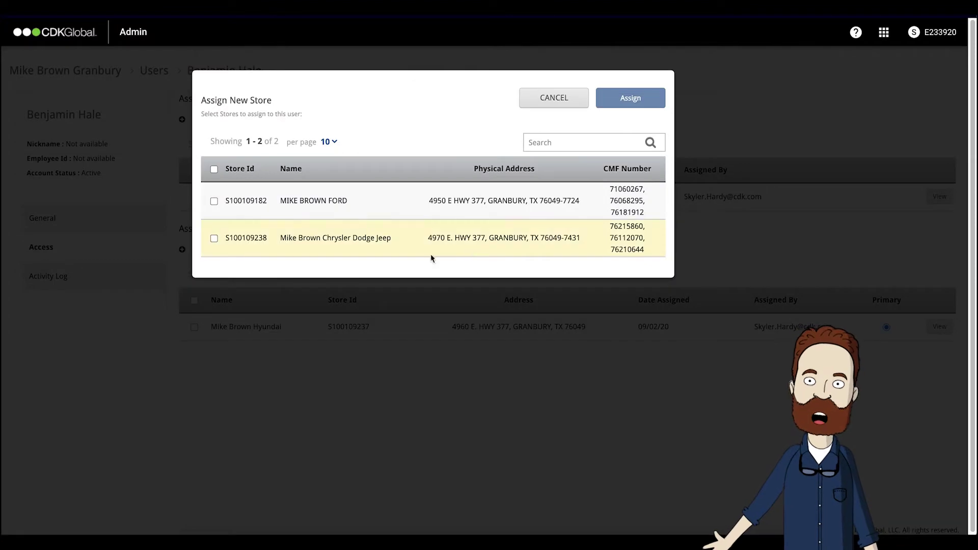
click(564, 97)
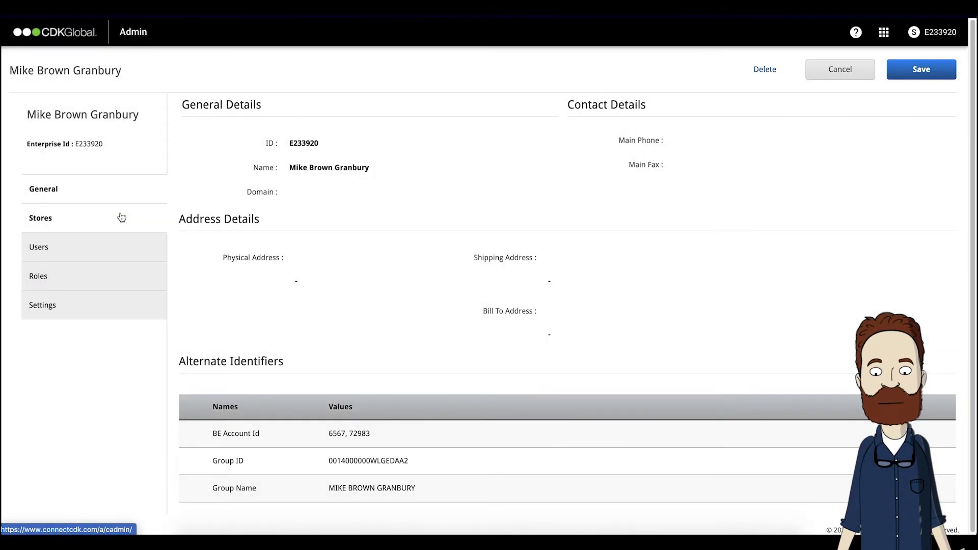
Open Mike Brown Hyundai from the enterprise's stores and examine hyun-mikebrown-cdkinv in the DMG Web Id alternate identifier
click(120, 216)
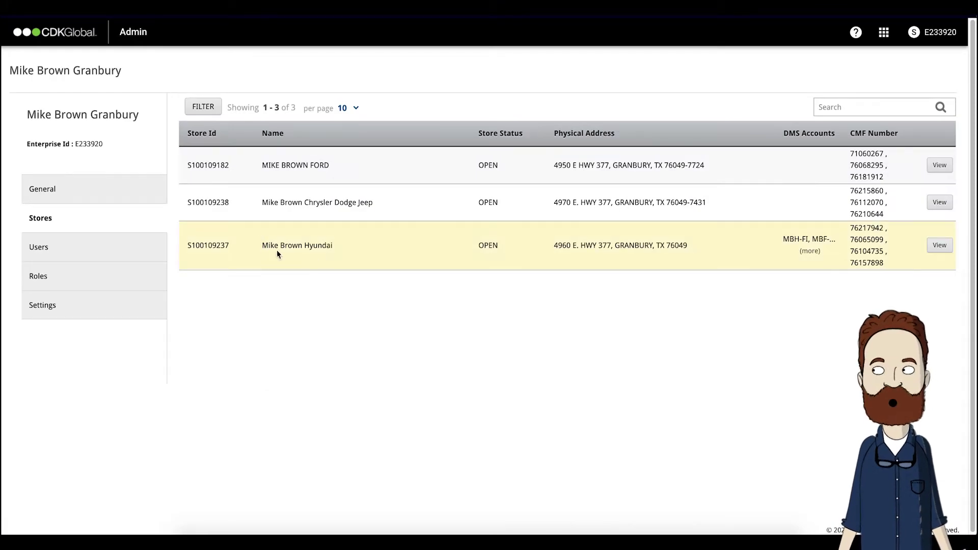
click(937, 246)
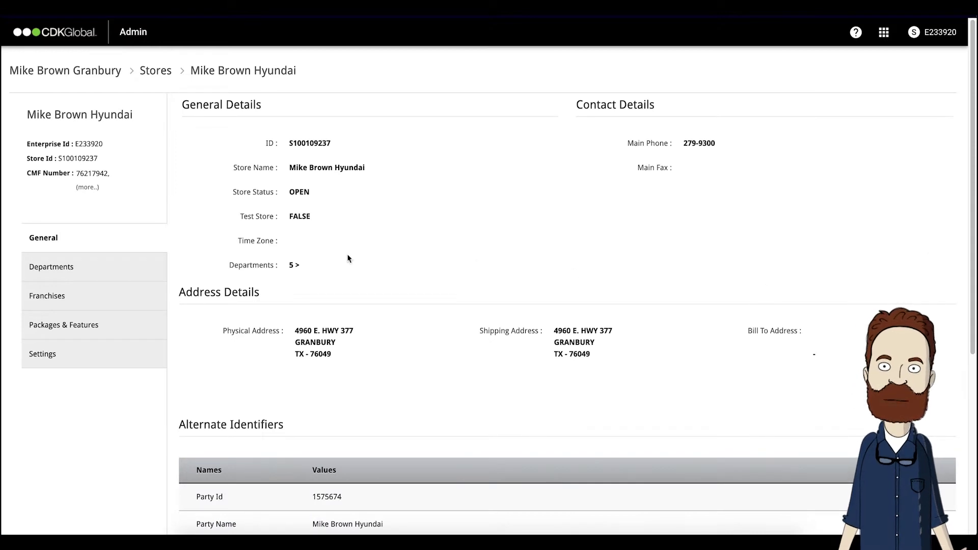
scroll(348, 257, down, 5)
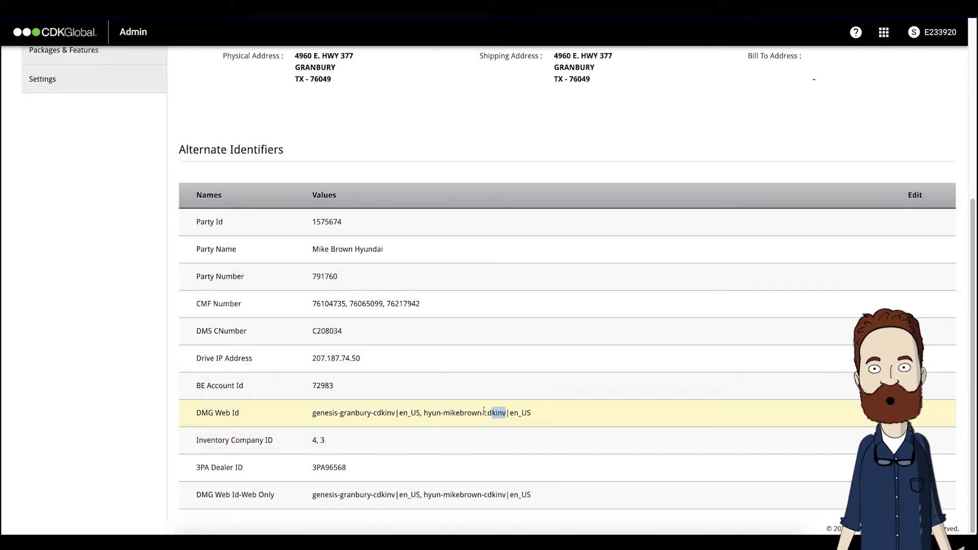
drag(484, 412, 421, 411)
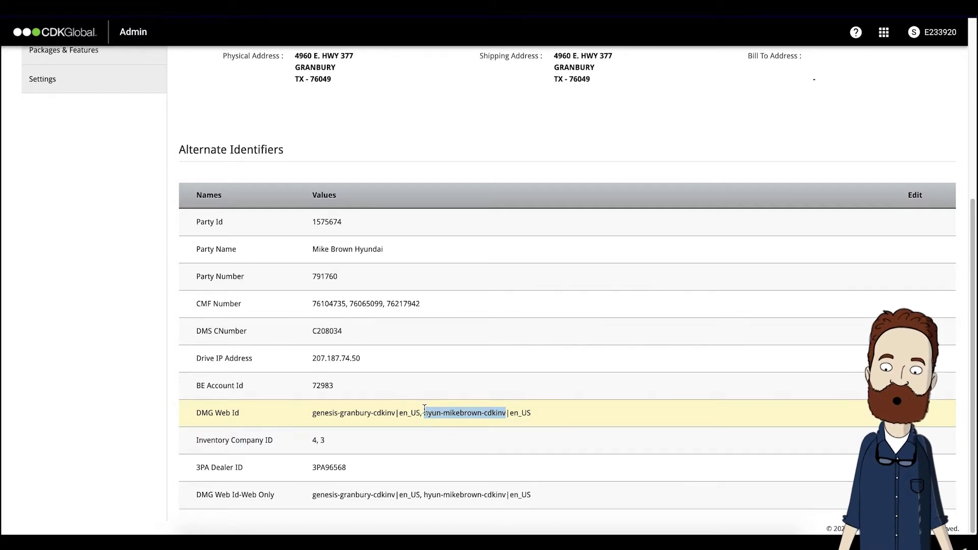
click(127, 352)
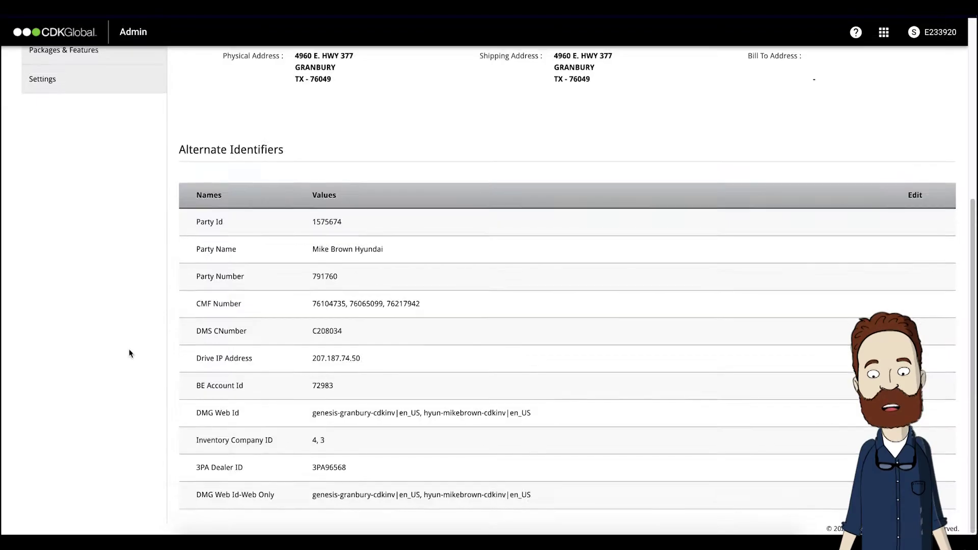
Open the Connected Store settings of Mike Brown Hyundai
scroll(129, 349, up, 5)
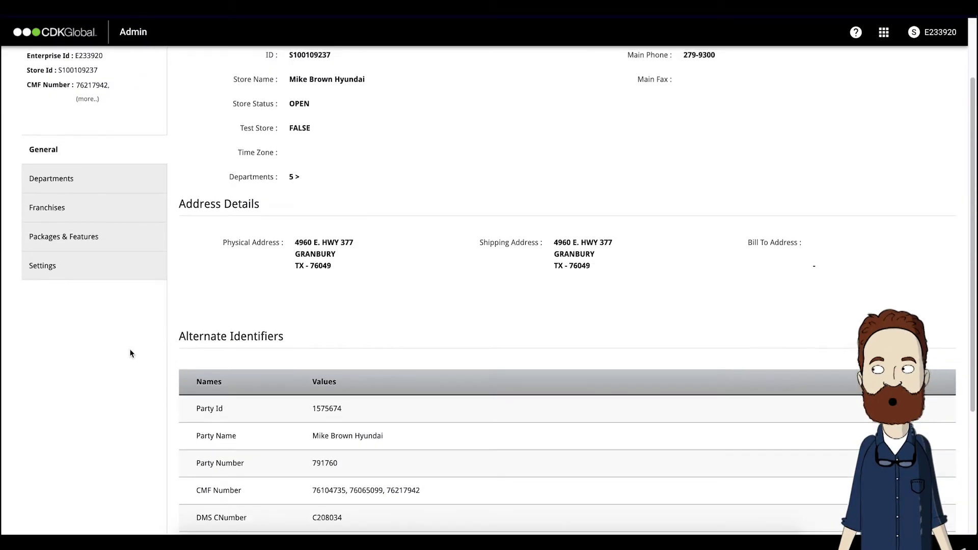
scroll(130, 349, up, 2)
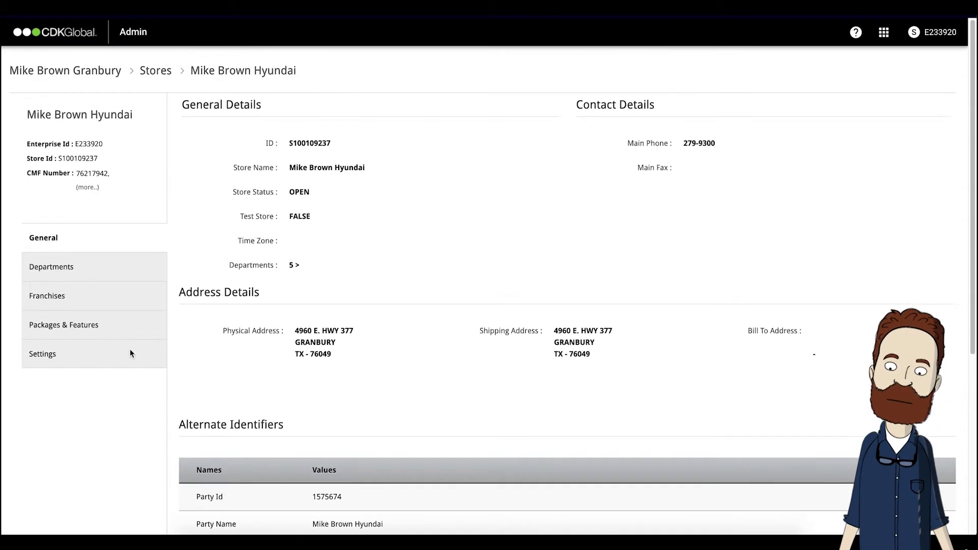
click(61, 351)
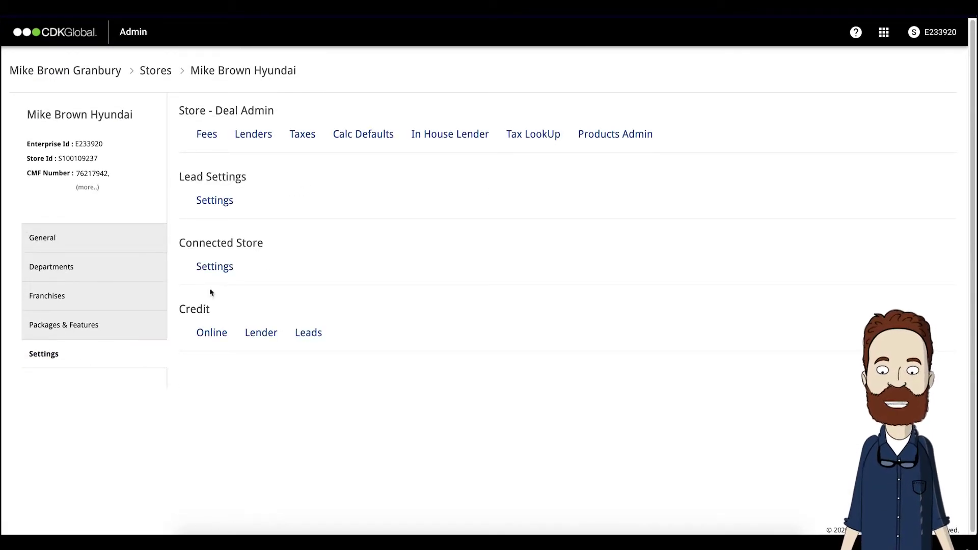
click(208, 270)
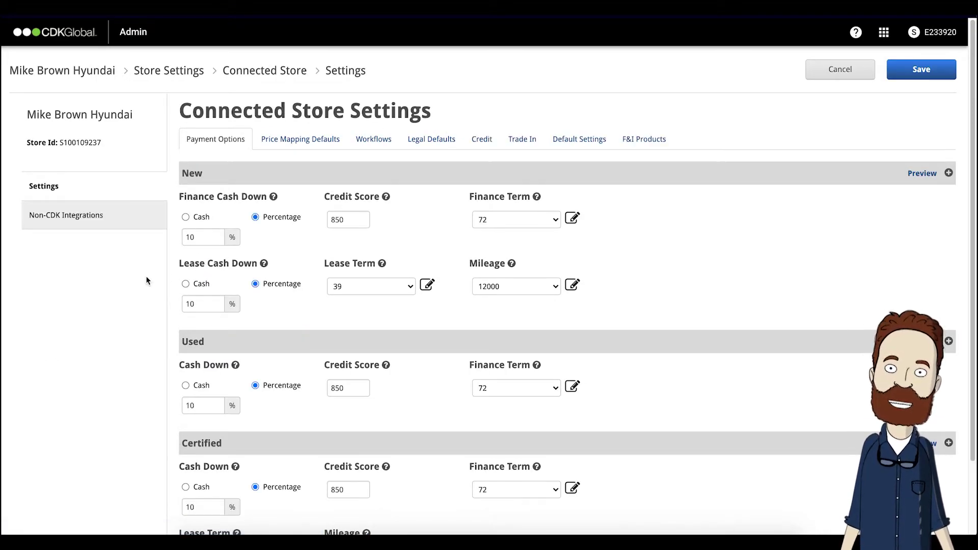
Examine the finance term choices for new vehicles and the dialog for editing their defaults, and close the dialog
scroll(150, 264, down, 1)
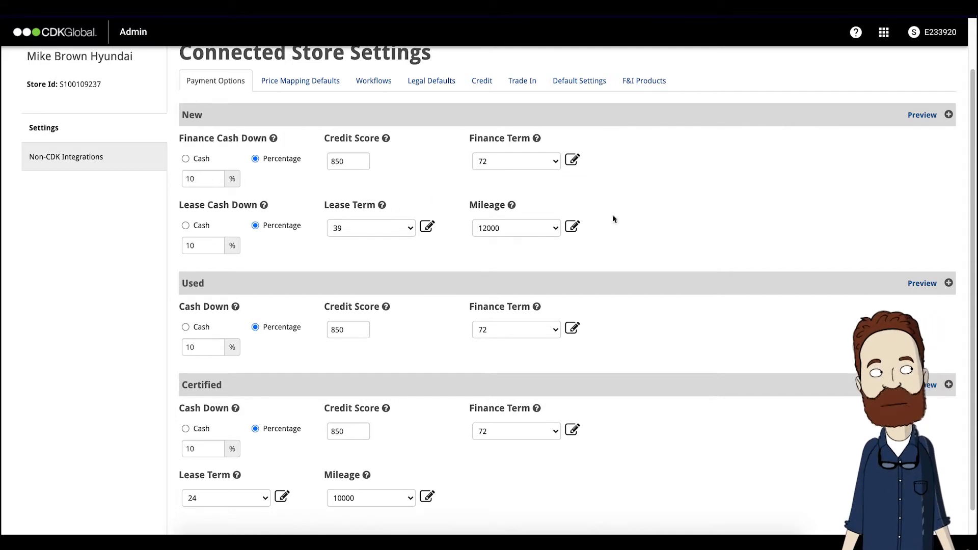
click(529, 171)
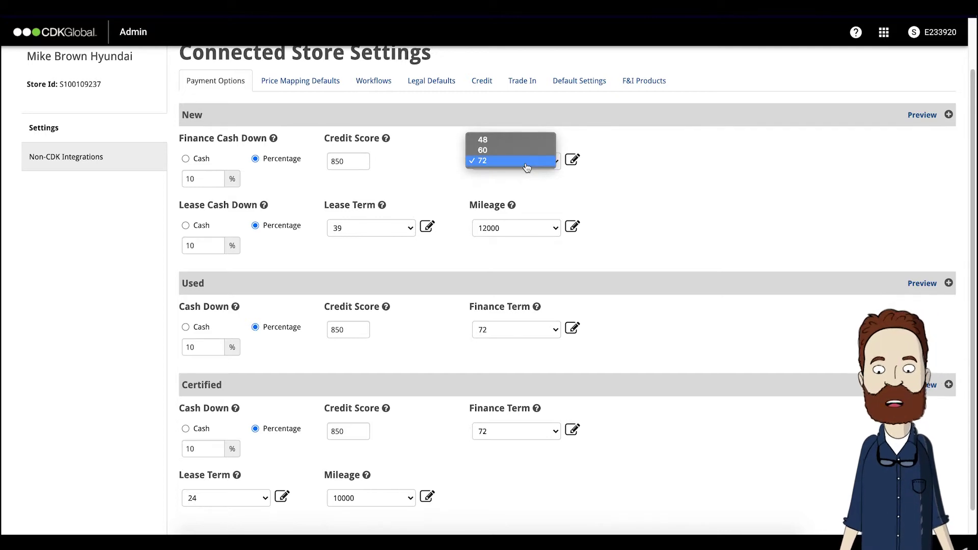
click(607, 178)
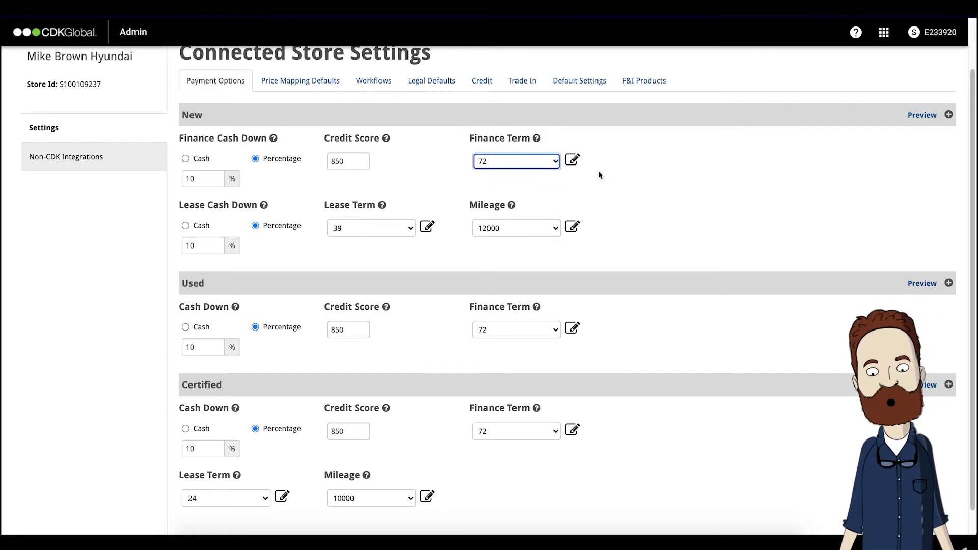
click(573, 161)
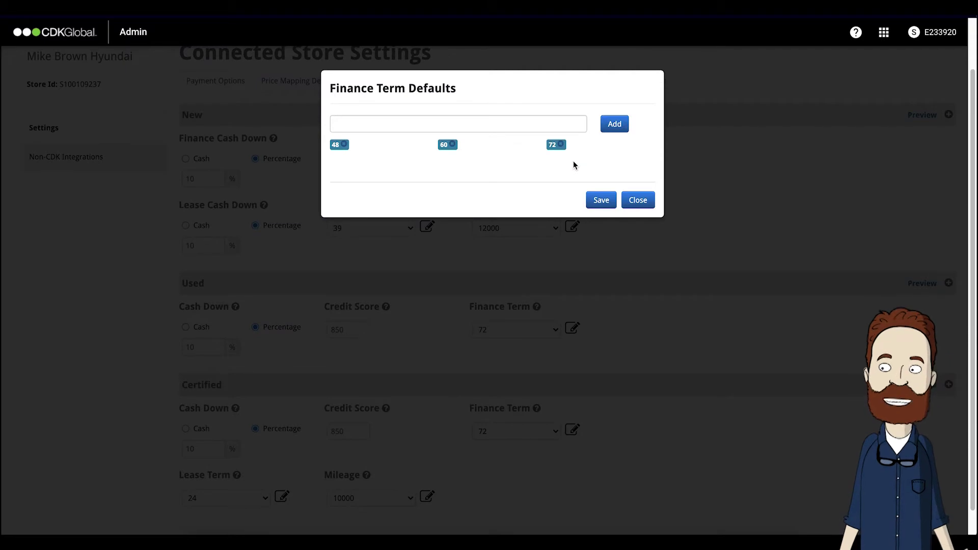
click(534, 127)
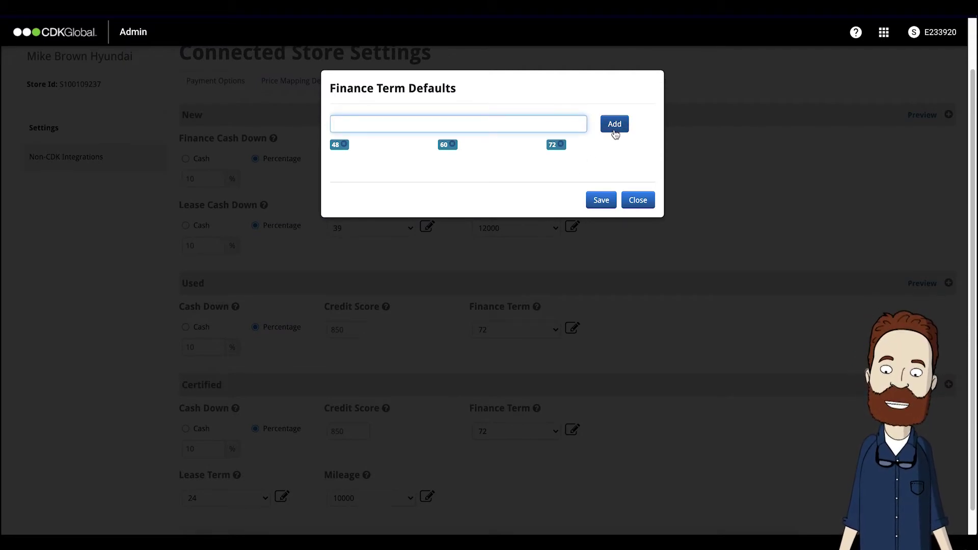
click(638, 201)
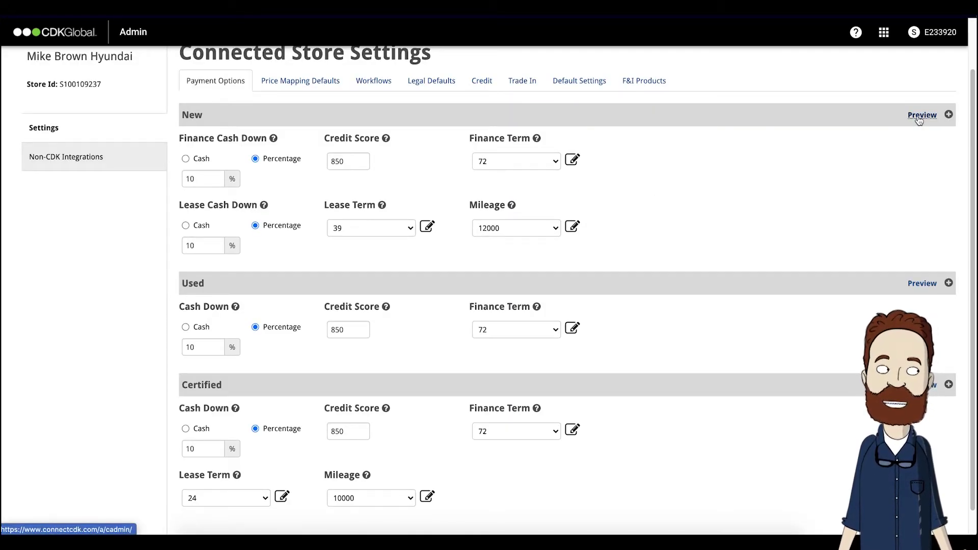
Add a payment override for new vehicles with make Hyundai, model Accent, trim SE Sedan IVT and year 2020, and expand it
click(946, 117)
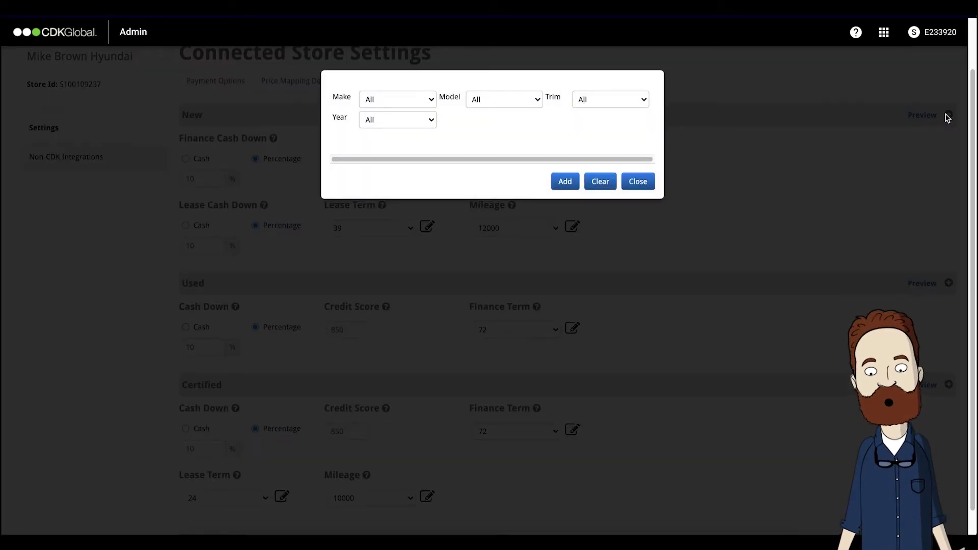
click(410, 102)
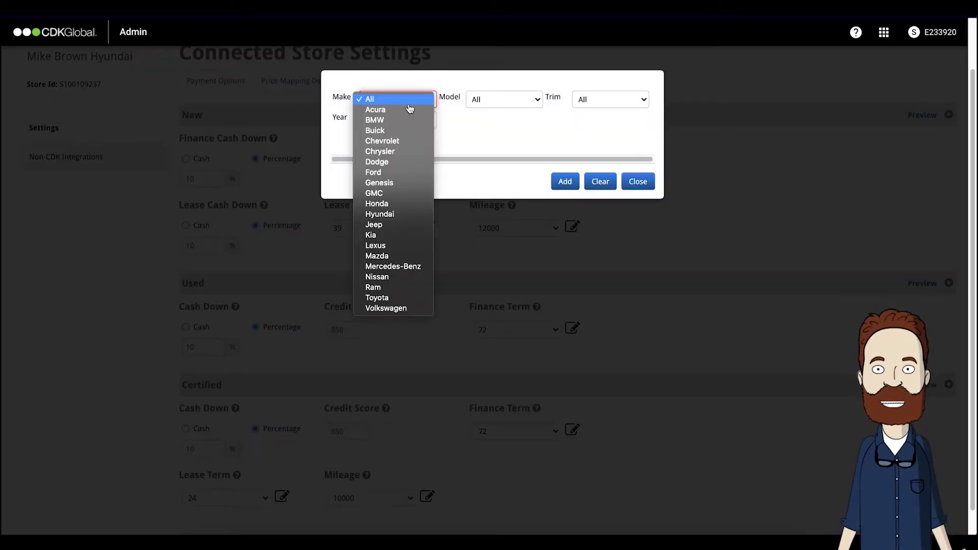
click(388, 216)
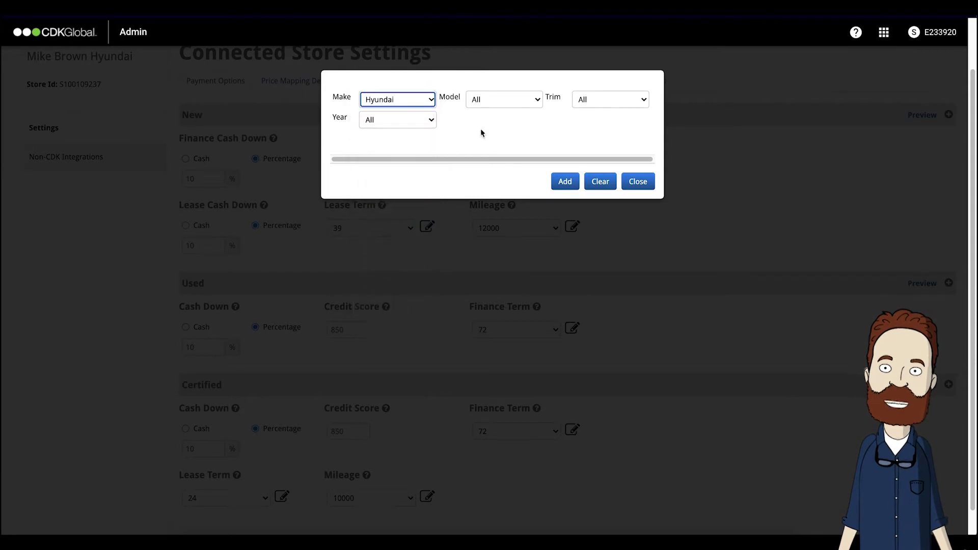
click(493, 103)
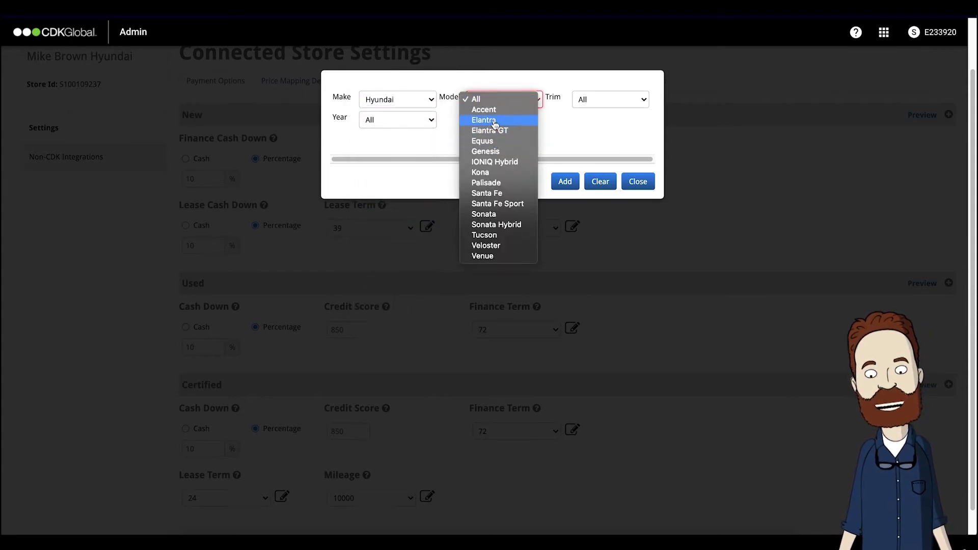
click(494, 111)
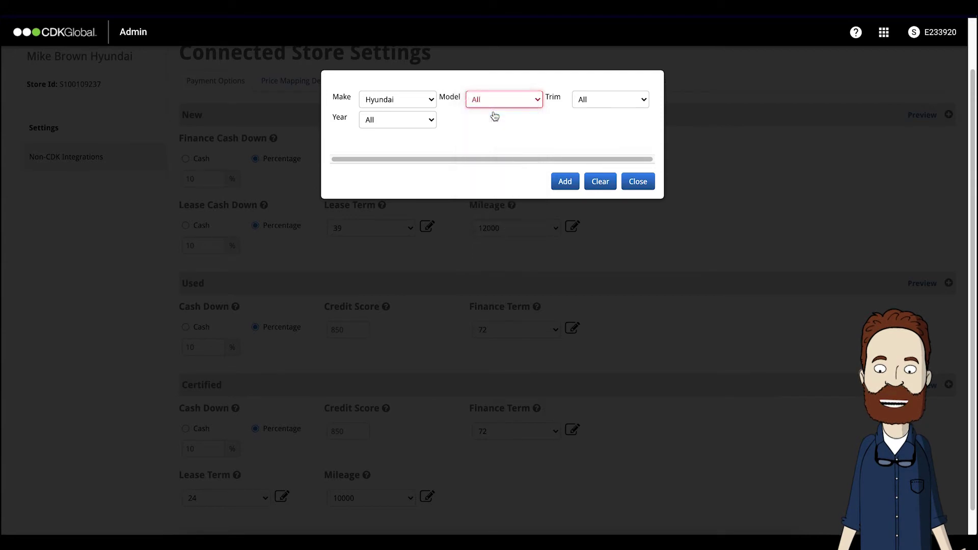
click(596, 104)
click(597, 110)
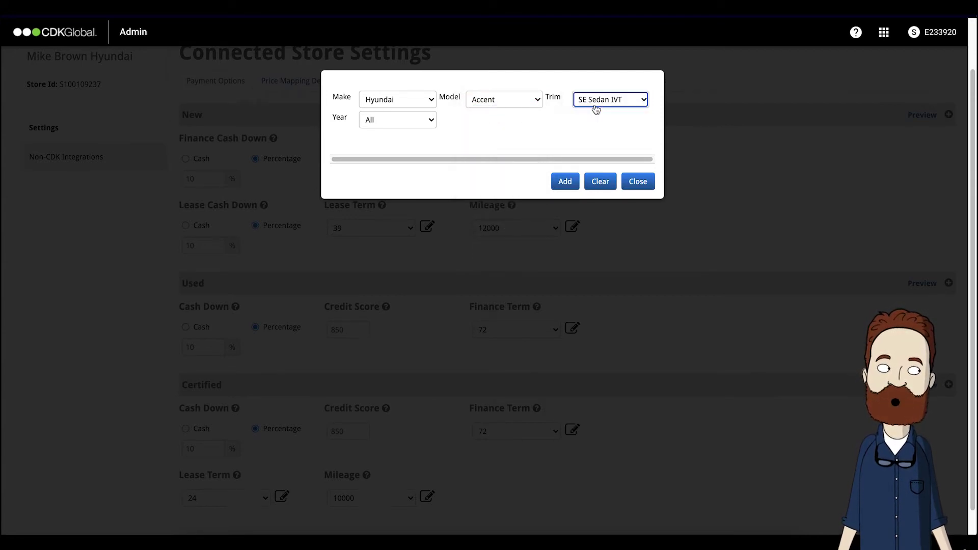
click(411, 125)
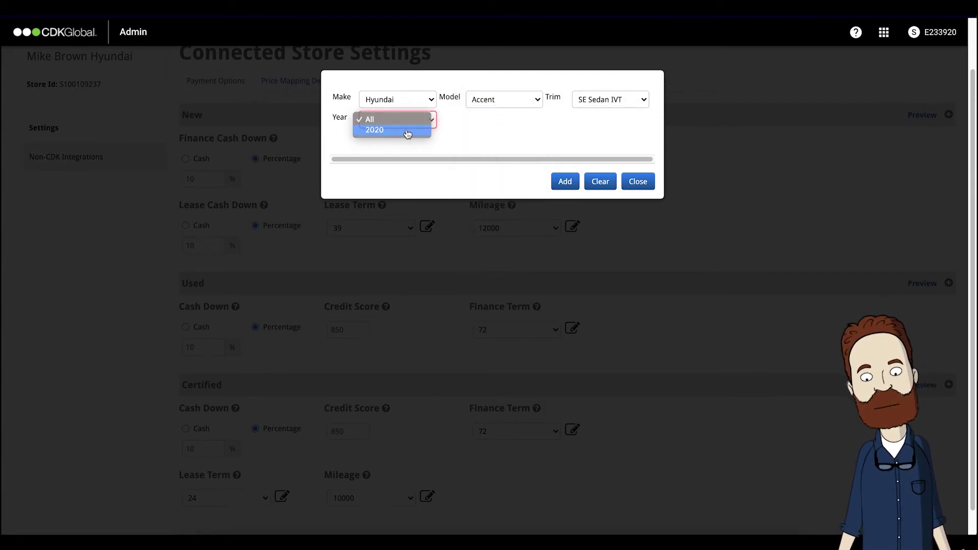
click(408, 131)
scroll(510, 158, down, 1)
click(563, 181)
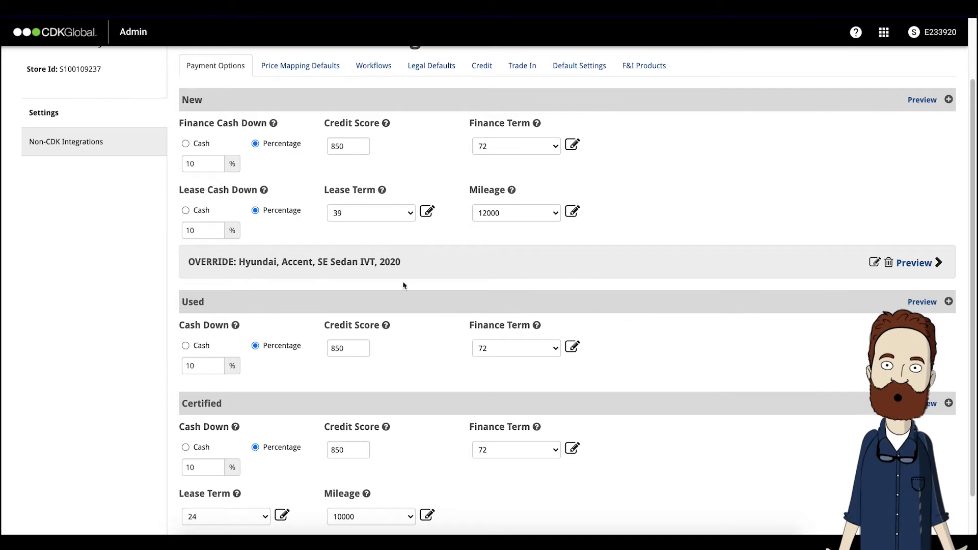
click(936, 263)
scroll(886, 292, down, 1)
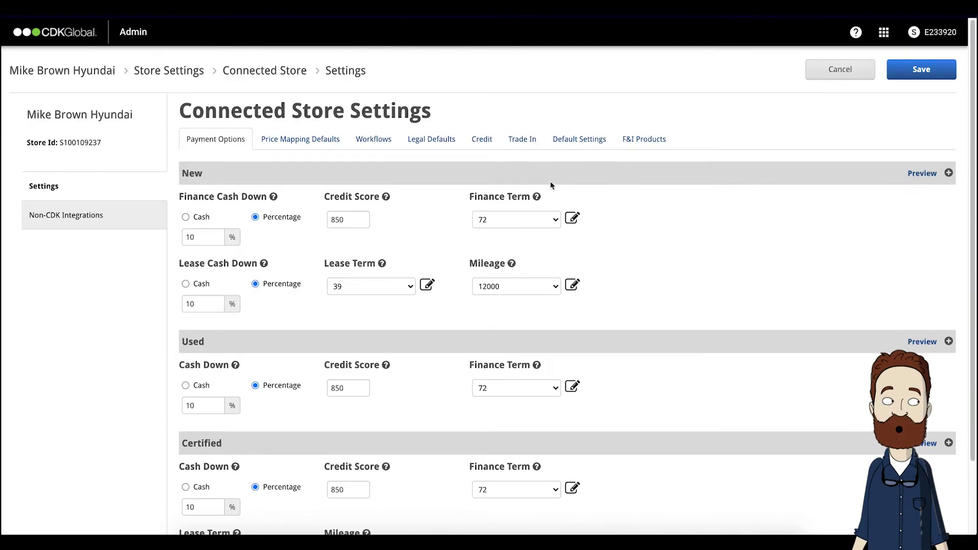
Review the store's price mapping, workflow and legal defaults, including the disclaimer, finance, lease and special offer texts
click(290, 143)
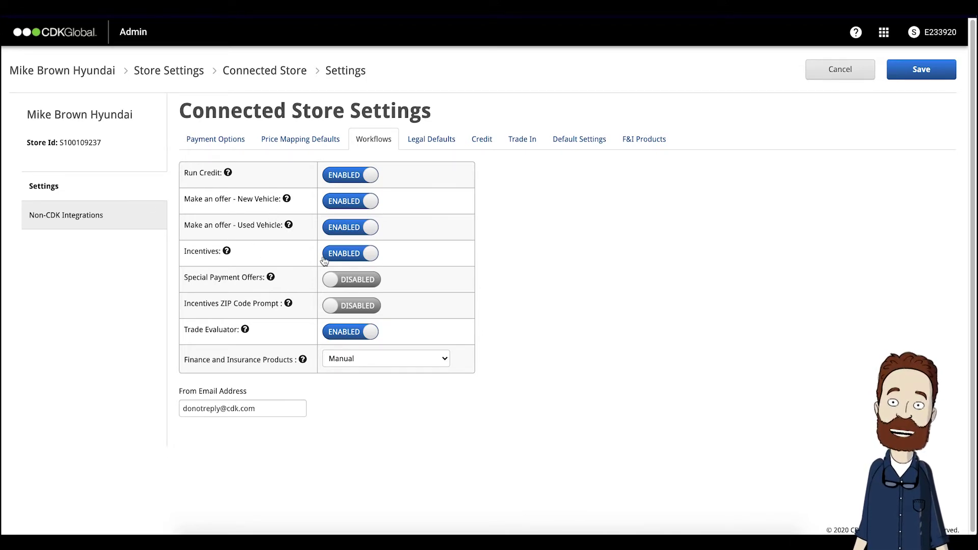
click(431, 144)
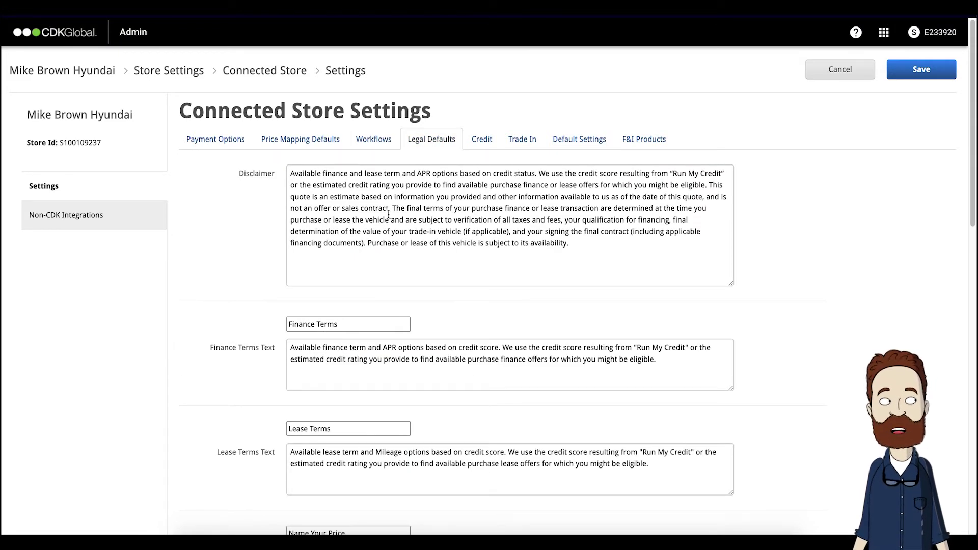
scroll(274, 274, down, 2)
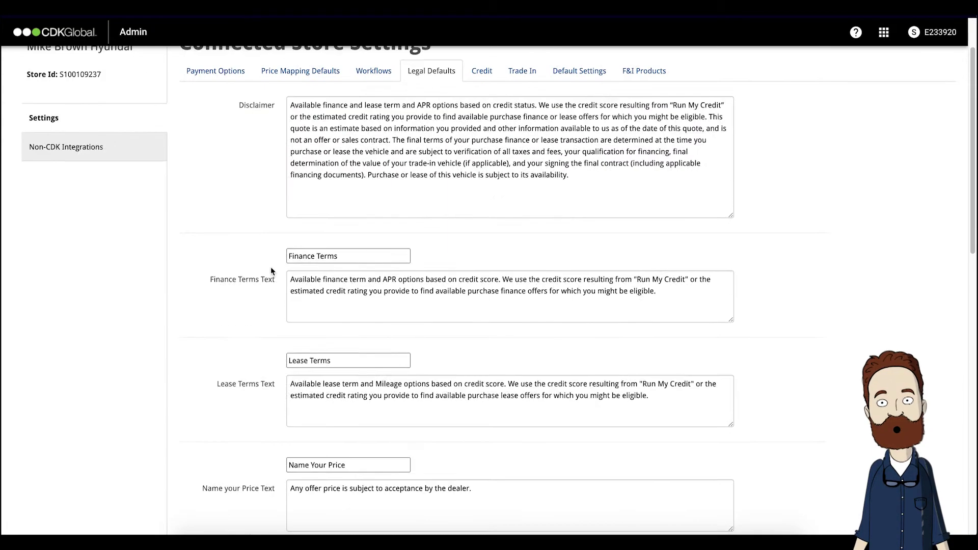
scroll(271, 268, down, 1)
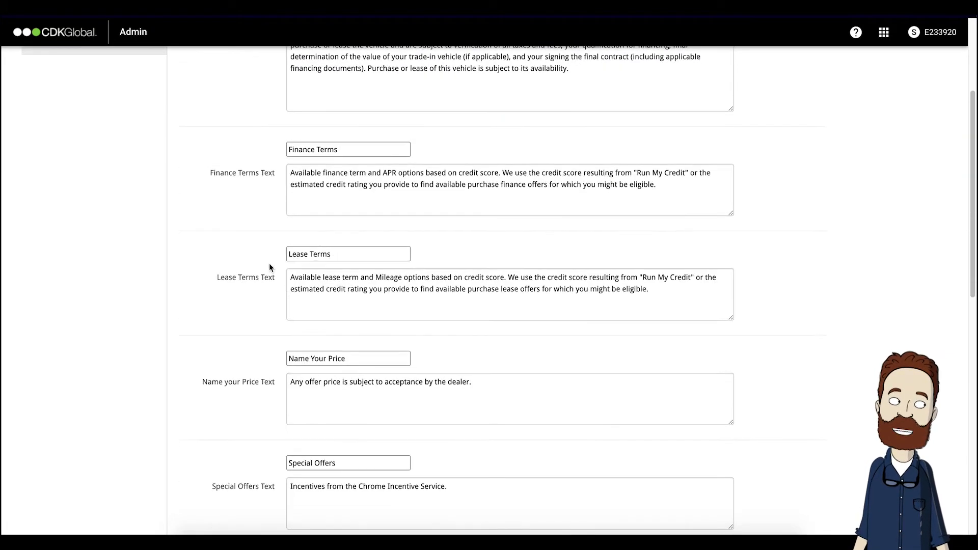
scroll(268, 269, down, 1)
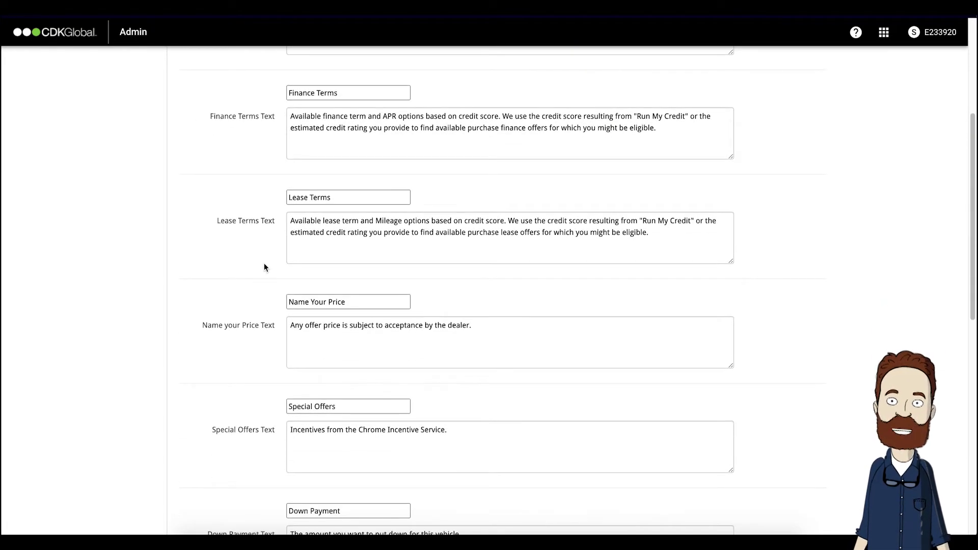
scroll(264, 266, up, 4)
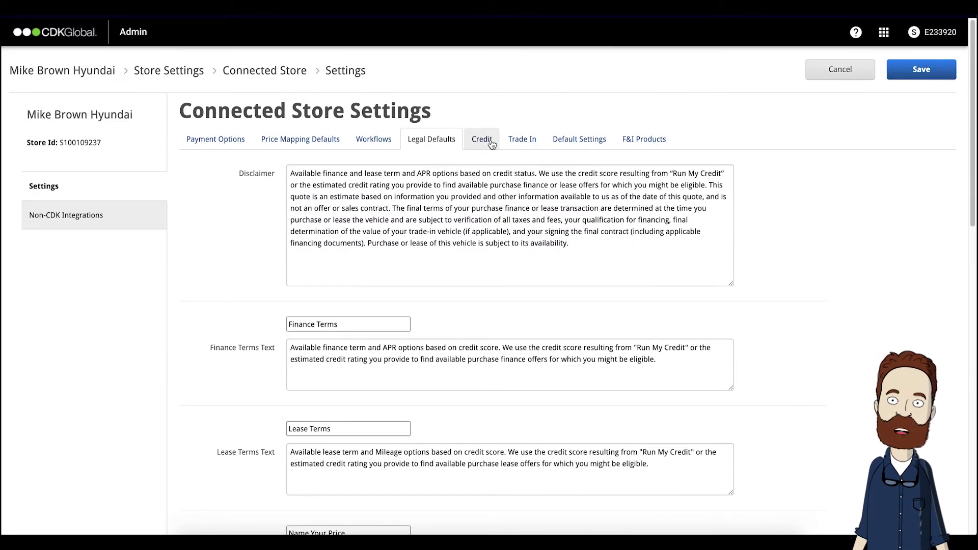
Review the credit workflows and the application providers assigned to each WebID for full credit applications and trade-in tools
click(491, 141)
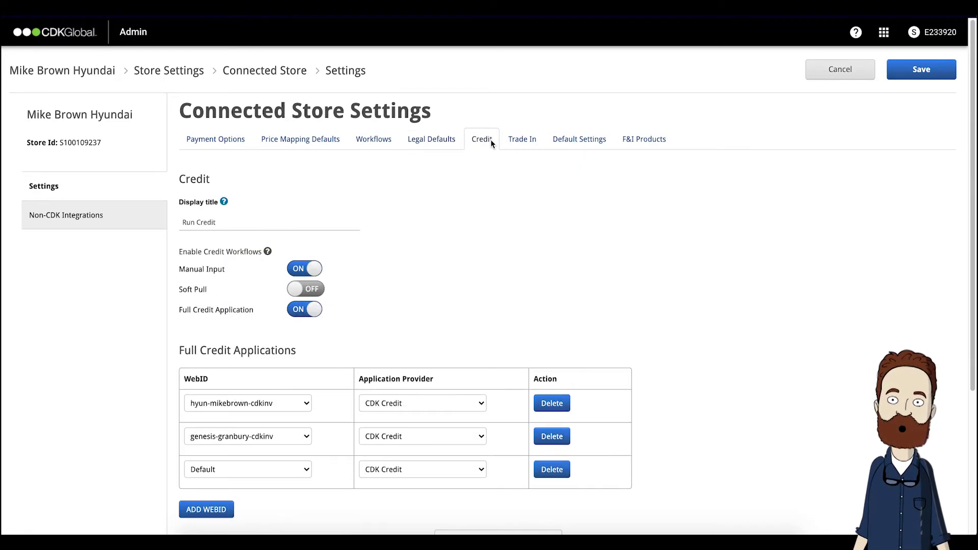
scroll(478, 200, down, 1)
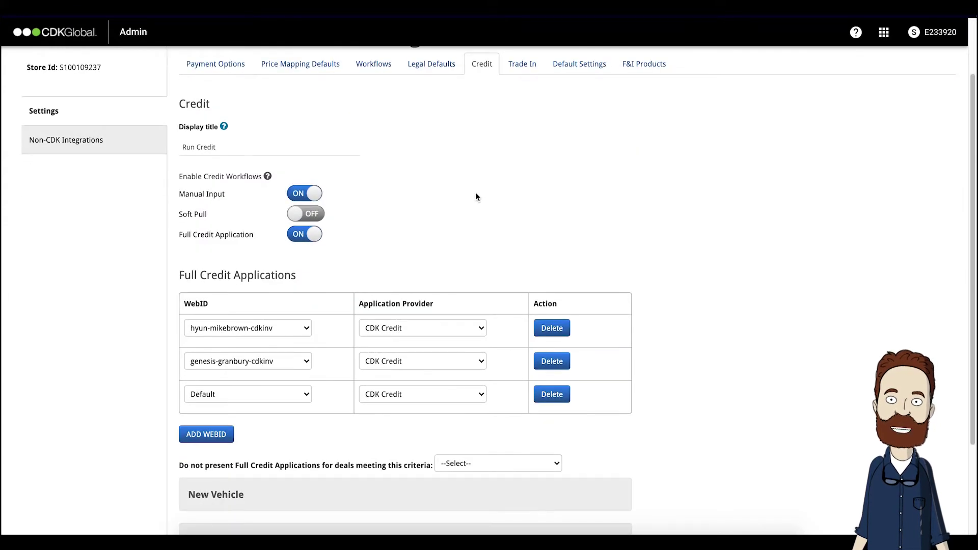
scroll(477, 197, down, 1)
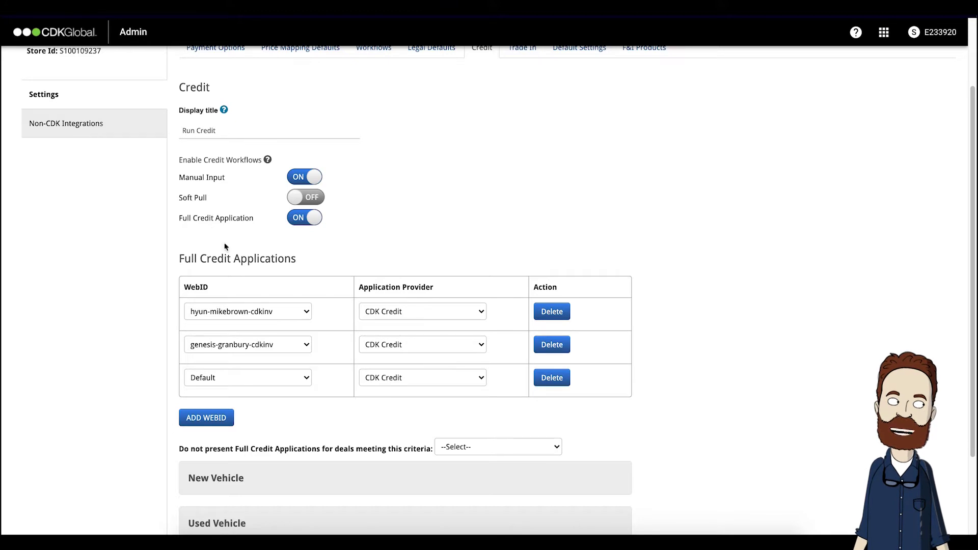
click(412, 318)
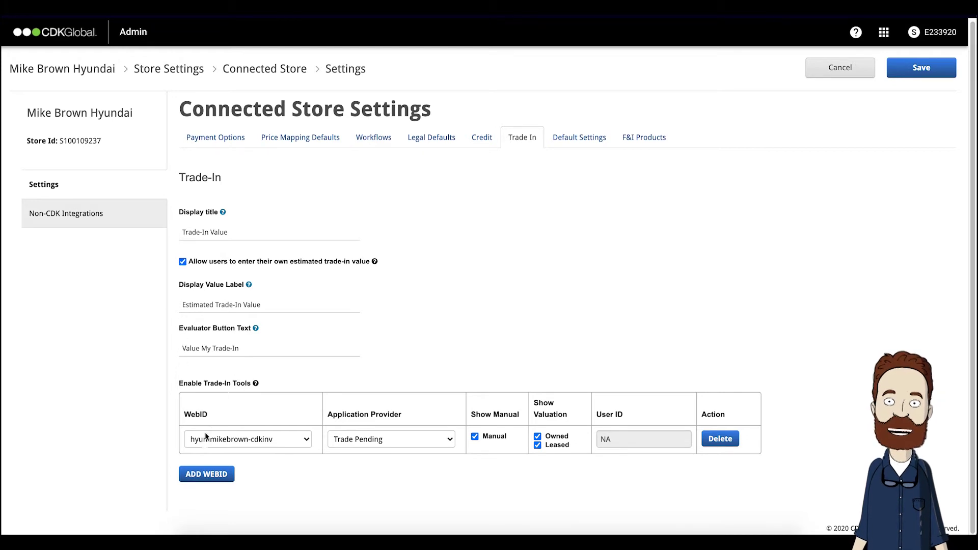
click(373, 446)
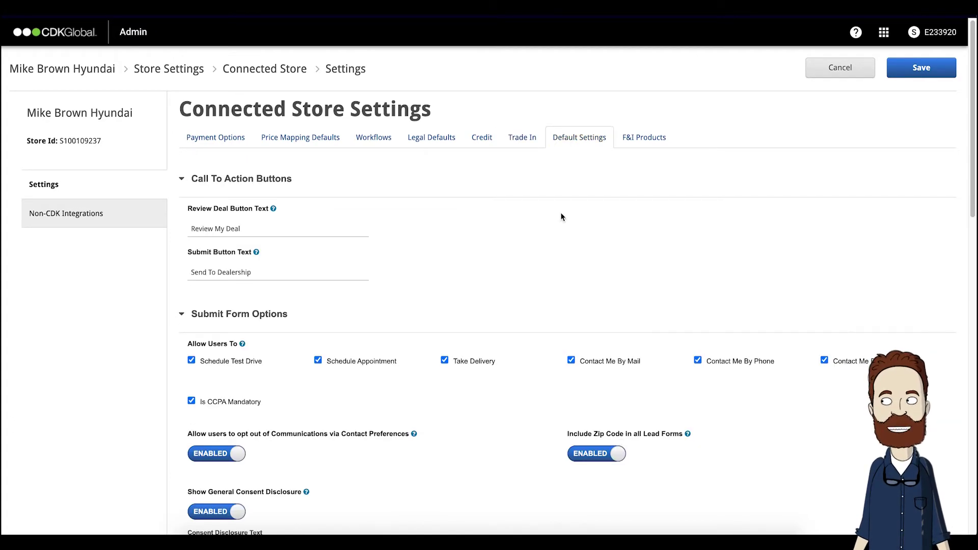
Examine the call-to-action button texts and submit form options in the store's default settings
scroll(561, 217, down, 1)
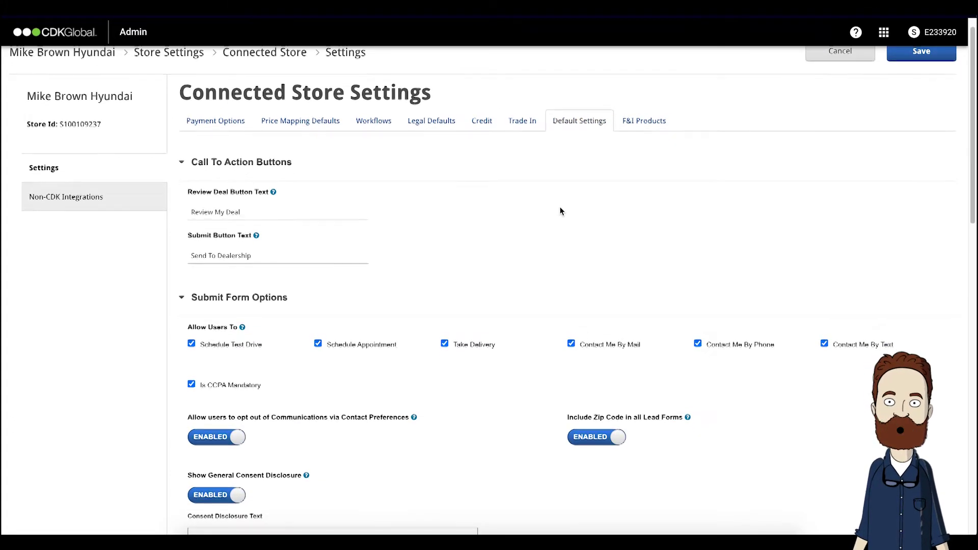
scroll(559, 205, down, 1)
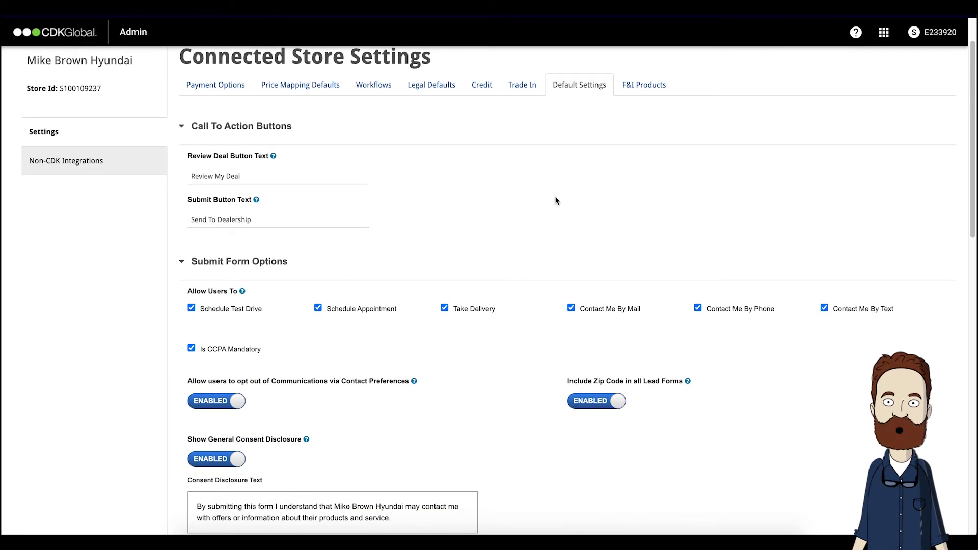
scroll(632, 87, up, 1)
Review the F&I products' display title, intro text and full list of product options
click(635, 86)
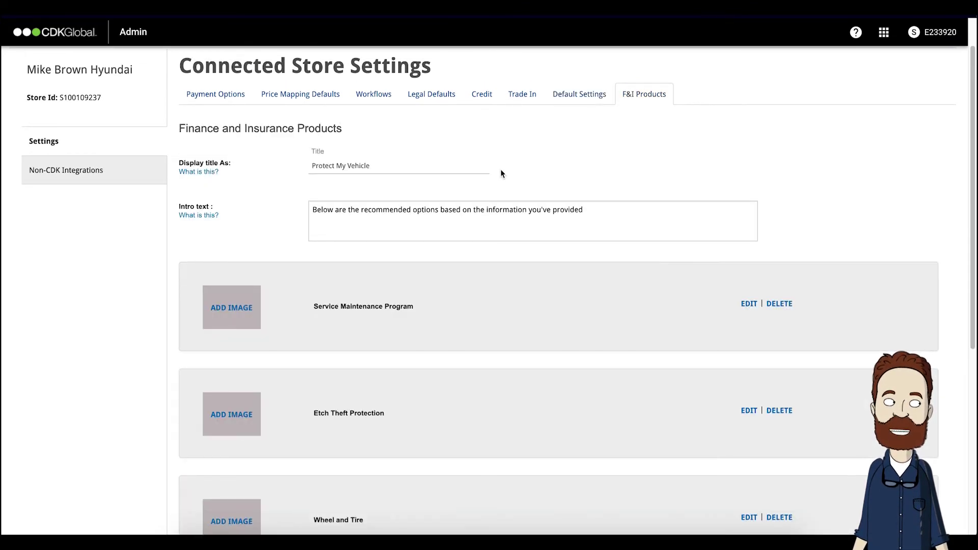
scroll(351, 187, down, 1)
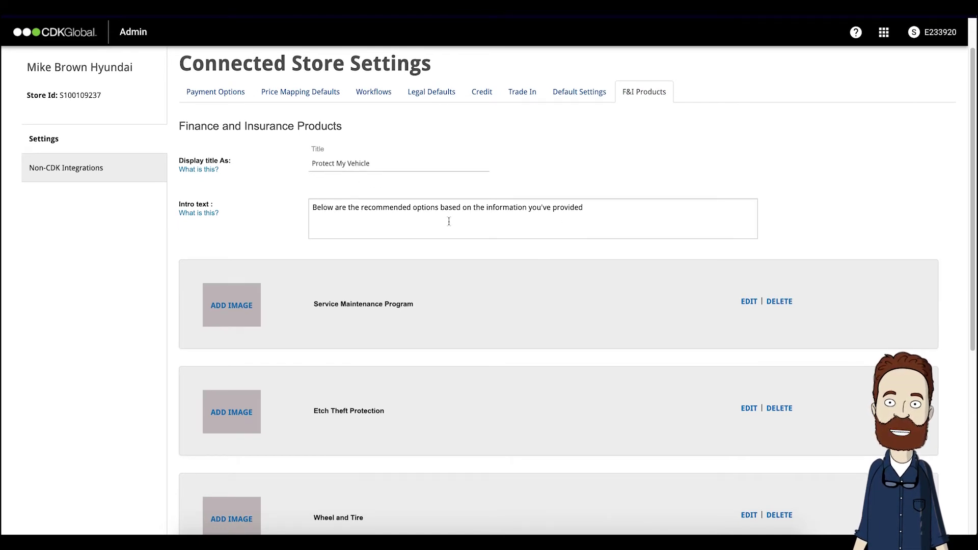
scroll(542, 223, down, 6)
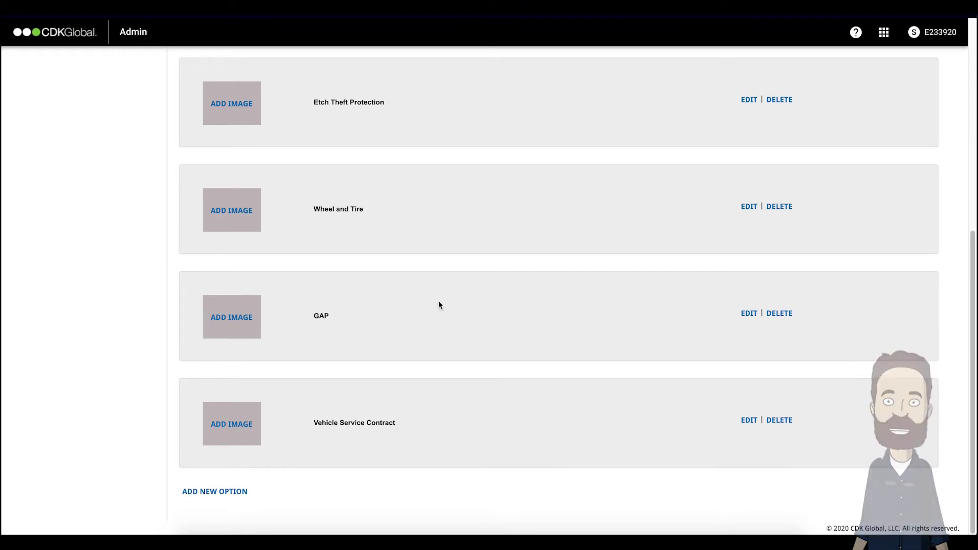
scroll(439, 301, up, 7)
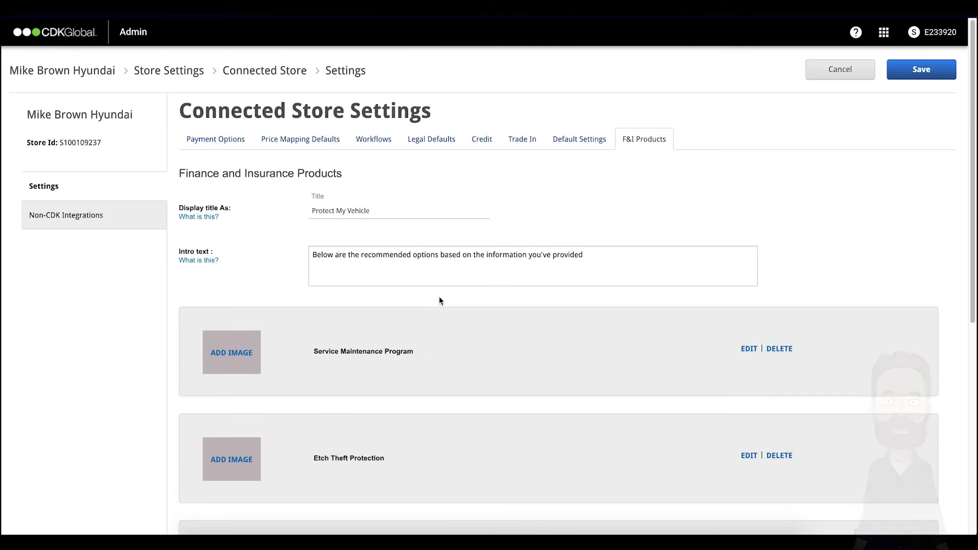
Open the Service Maintenance Program option for editing, look at the stock images available for it, and cancel the image choice
click(749, 350)
scroll(622, 363, down, 4)
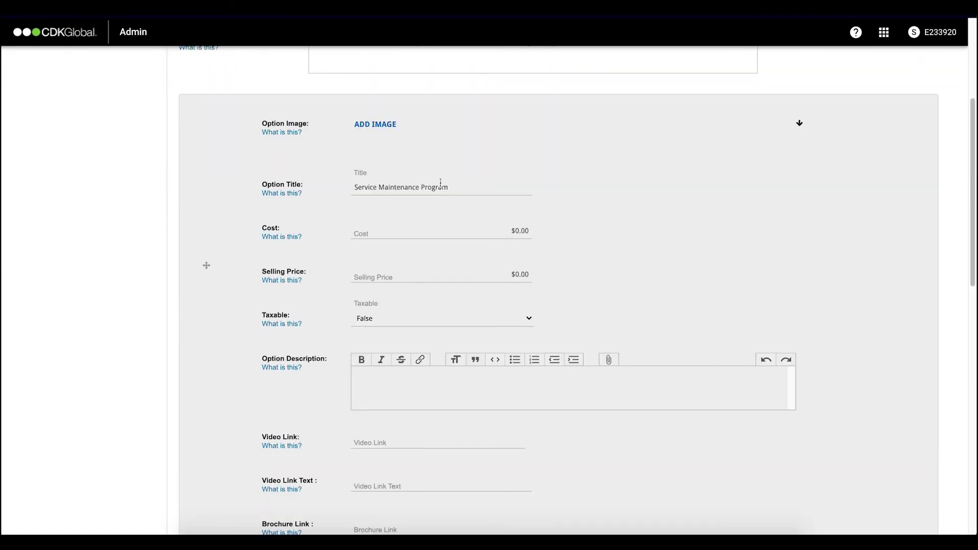
click(378, 125)
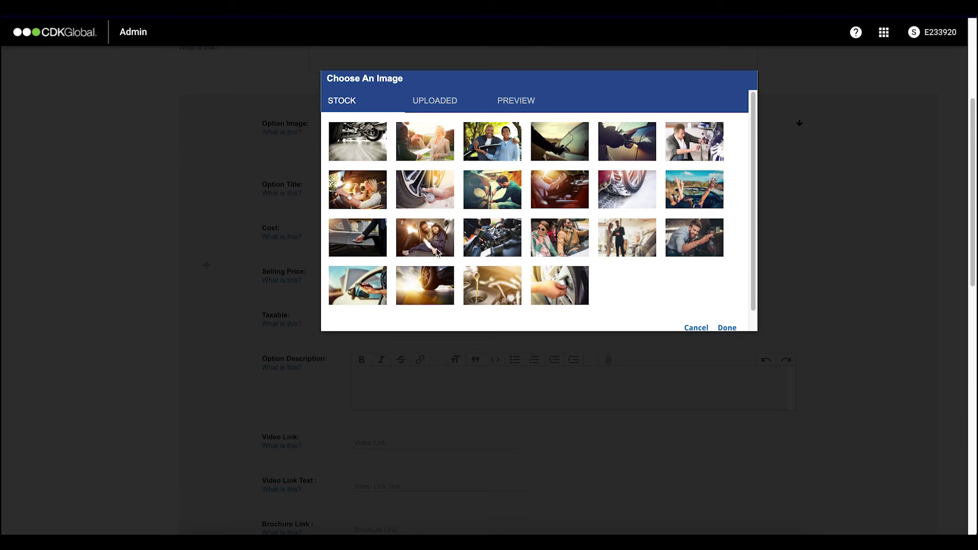
click(696, 328)
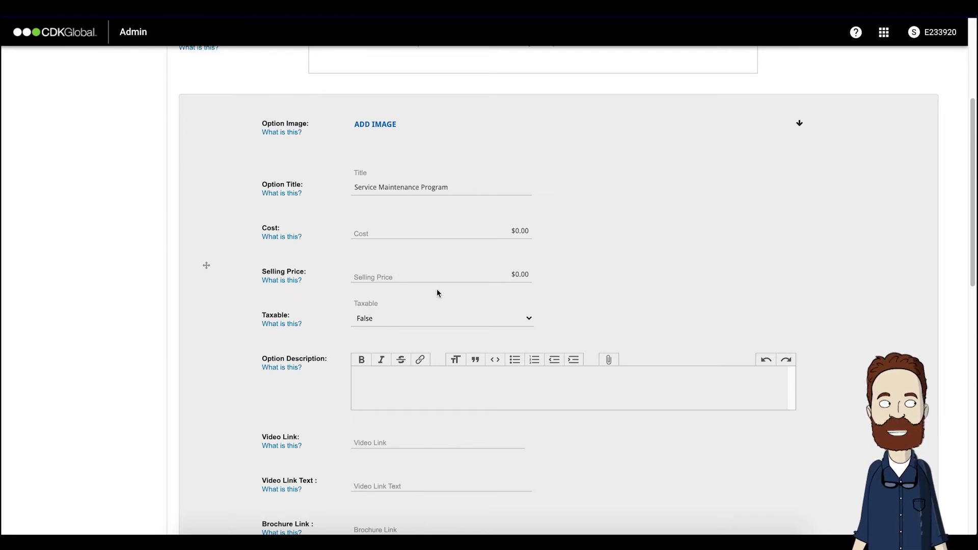
Examine the Service Maintenance Program's pricing, description, link, vehicle type and deal type fields, and finish editing the option
scroll(437, 293, down, 3)
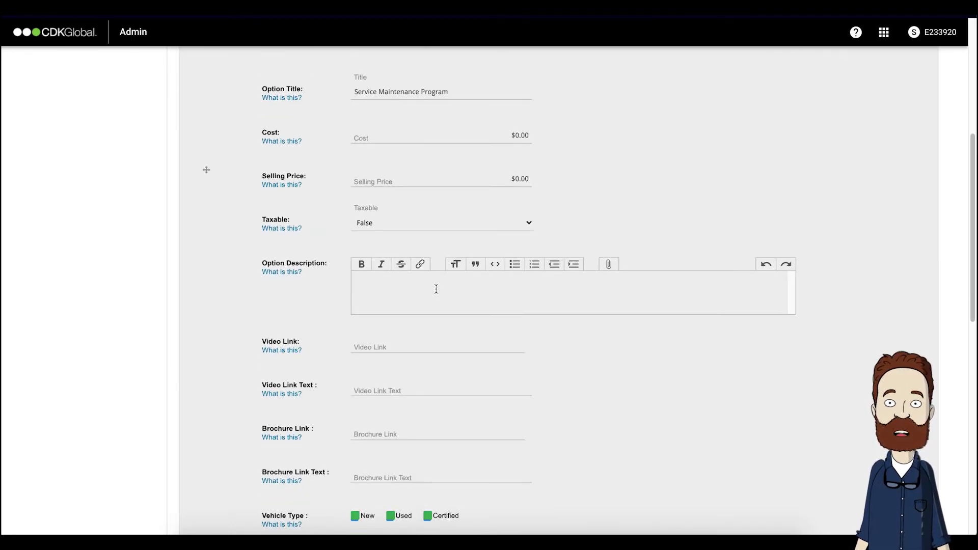
scroll(513, 349, down, 2)
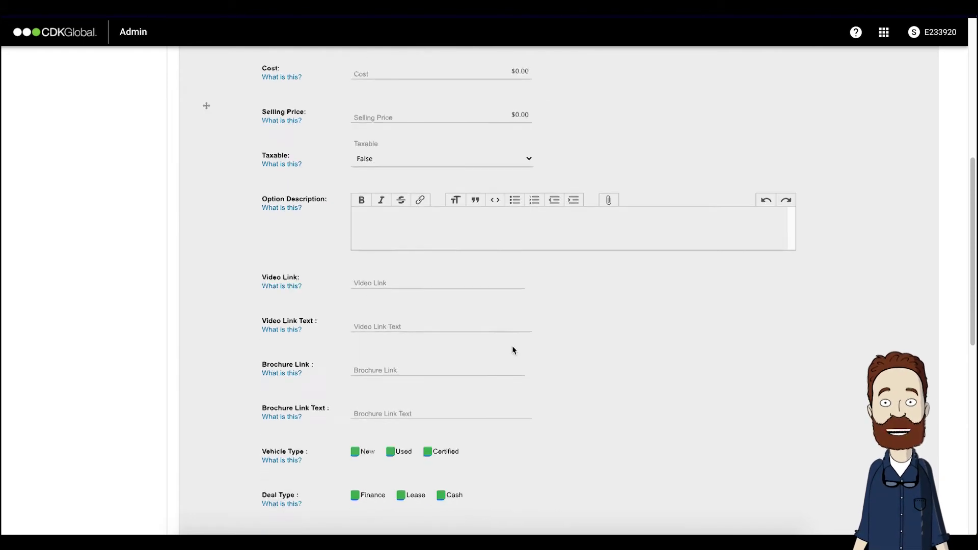
scroll(409, 365, down, 3)
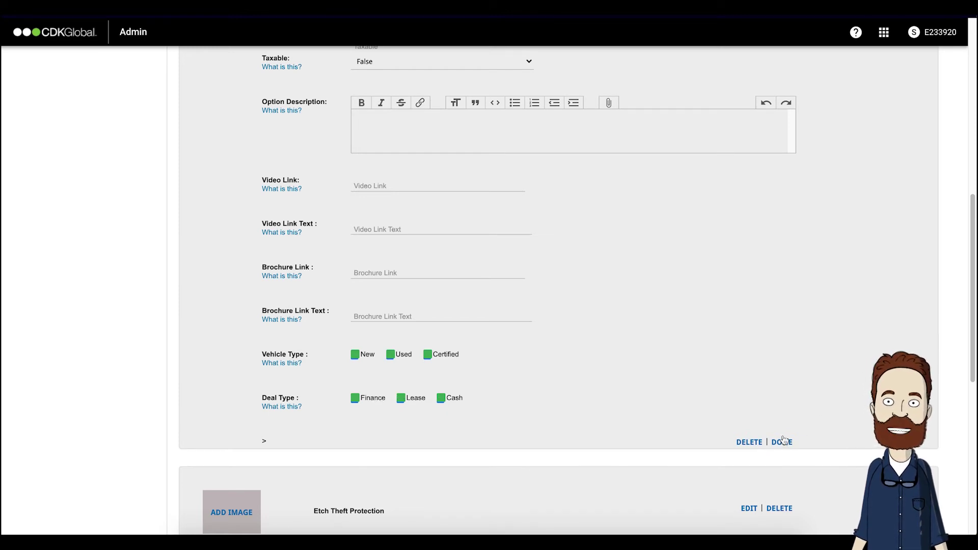
scroll(803, 242, up, 10)
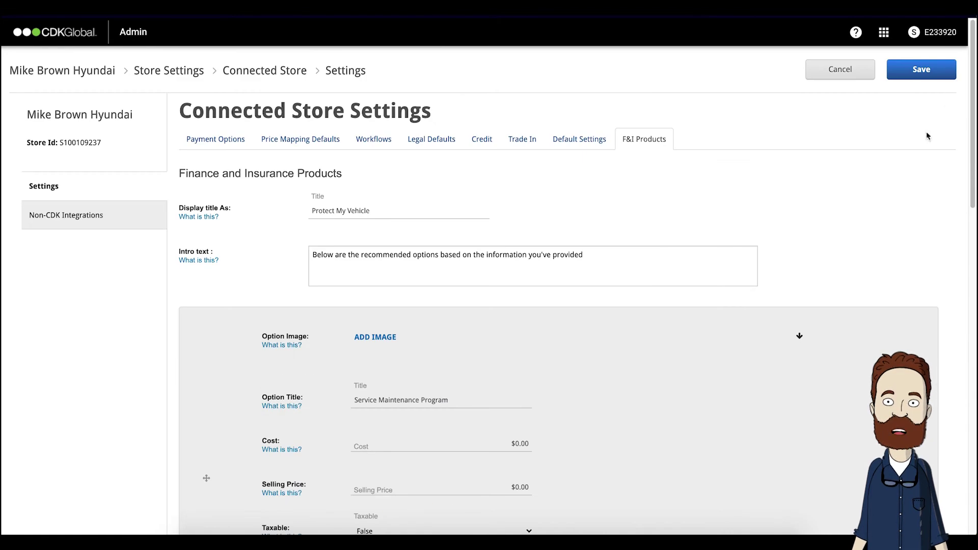
scroll(866, 240, down, 10)
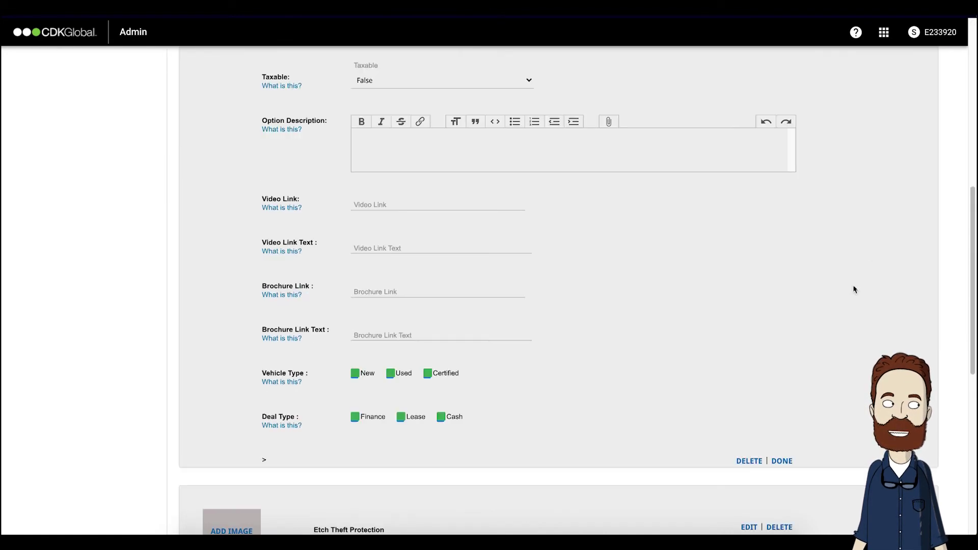
click(780, 463)
scroll(850, 153, up, 7)
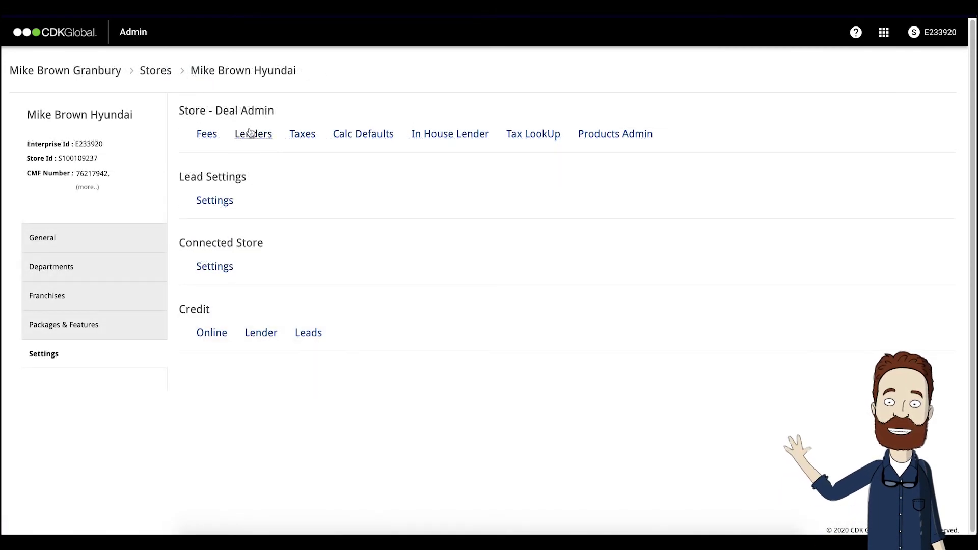
Review the store's Texas state fees, including their deal types, payment types and amounts
click(214, 135)
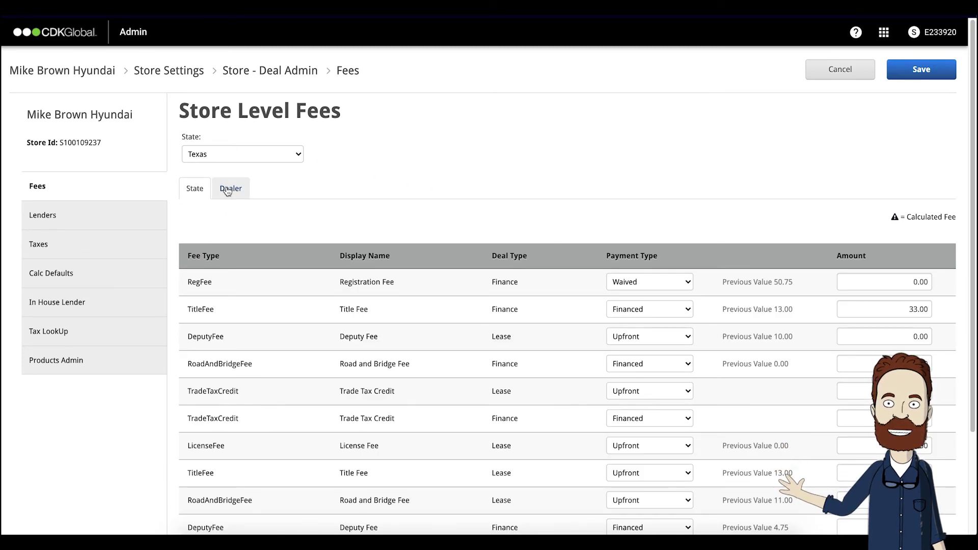
scroll(227, 191, down, 2)
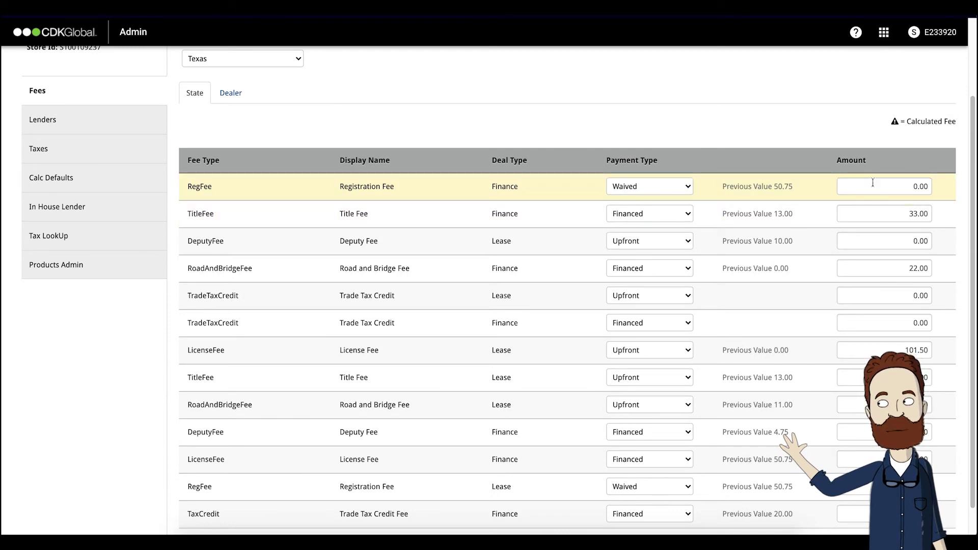
scroll(866, 484, down, 1)
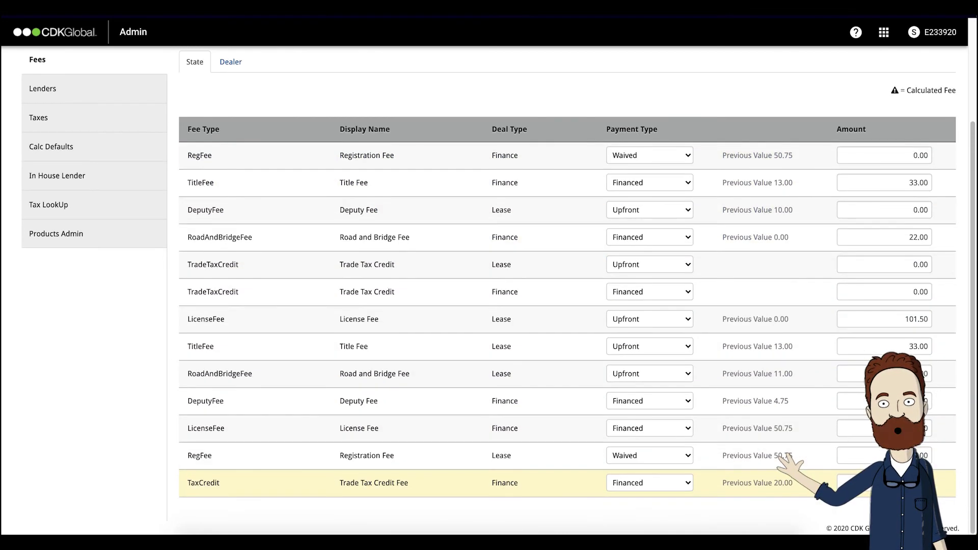
scroll(867, 525, up, 1)
scroll(866, 459, up, 2)
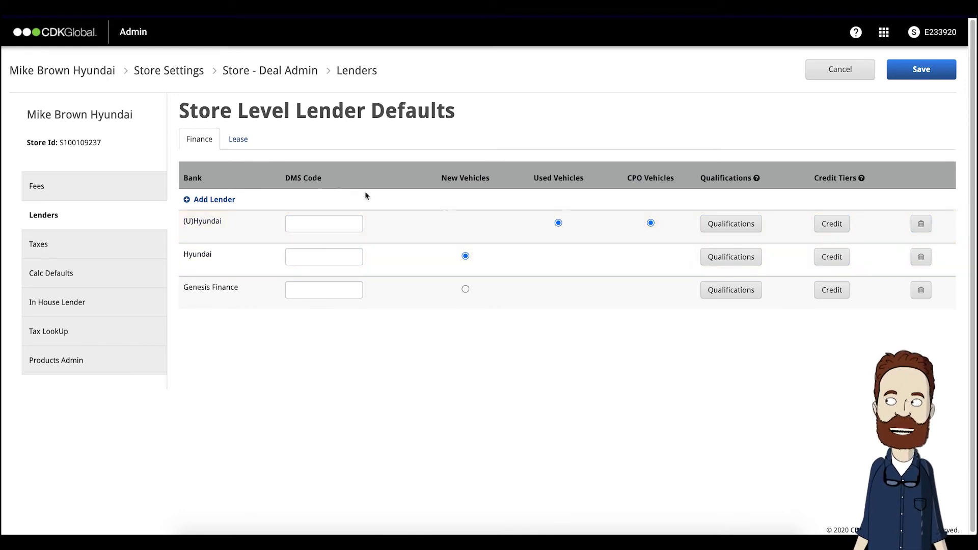
Compare the store's default lease and finance lenders, and look at the finance qualifications of the (U)Hyundai lender without editing them
click(239, 141)
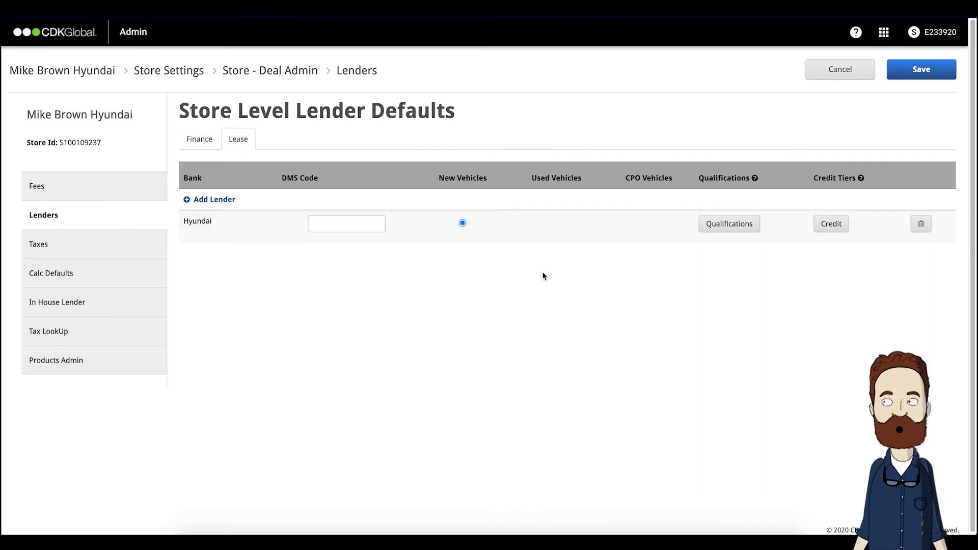
click(199, 140)
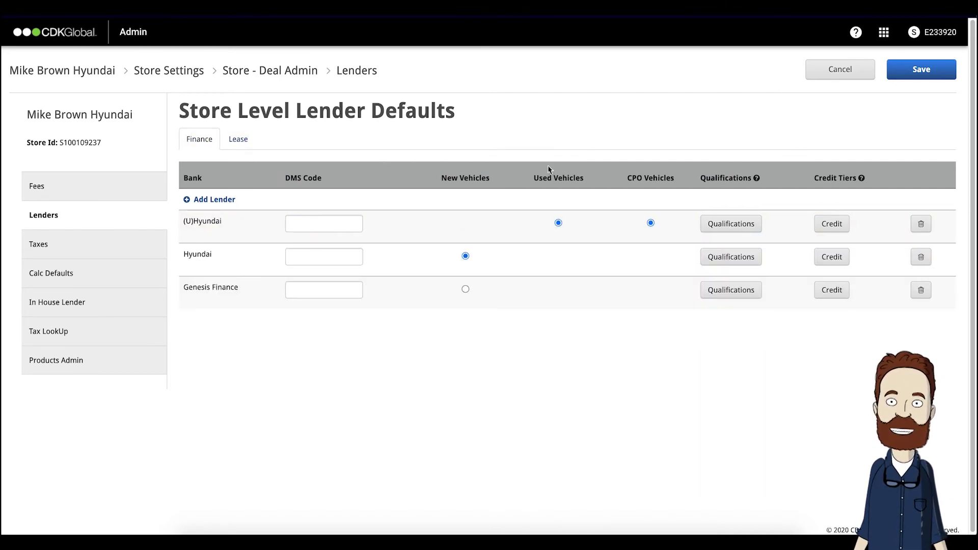
click(744, 226)
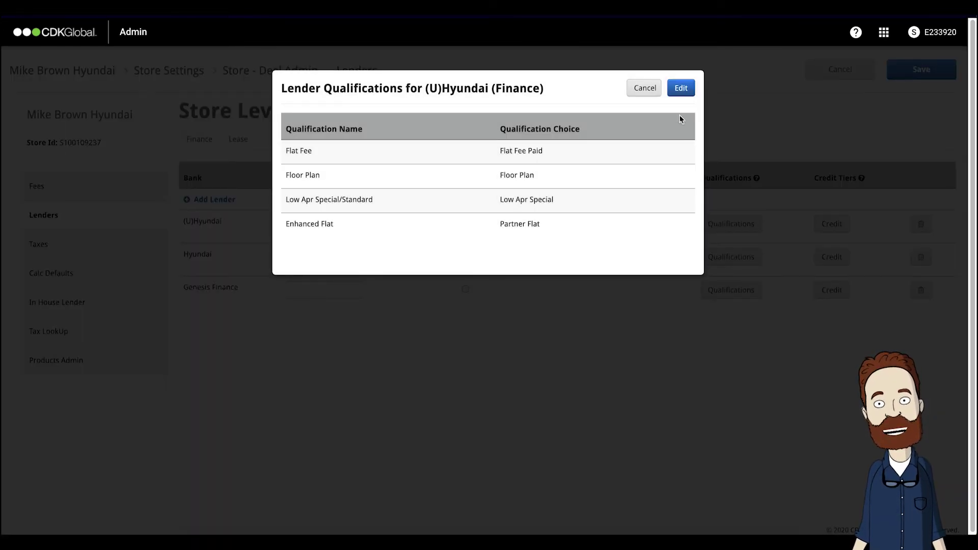
key(Escape)
Review the store-level taxes and the calculation defaults for lease and finance deals
click(116, 246)
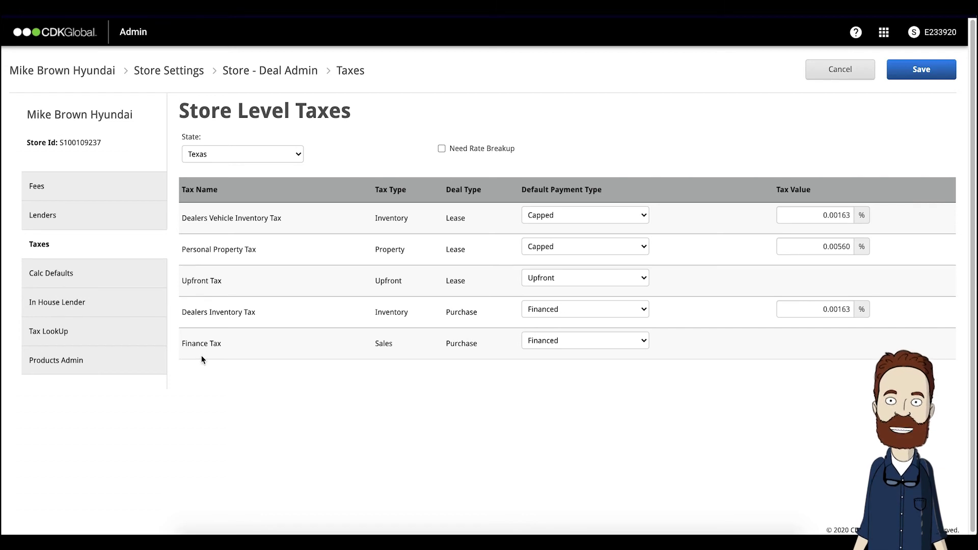
click(59, 274)
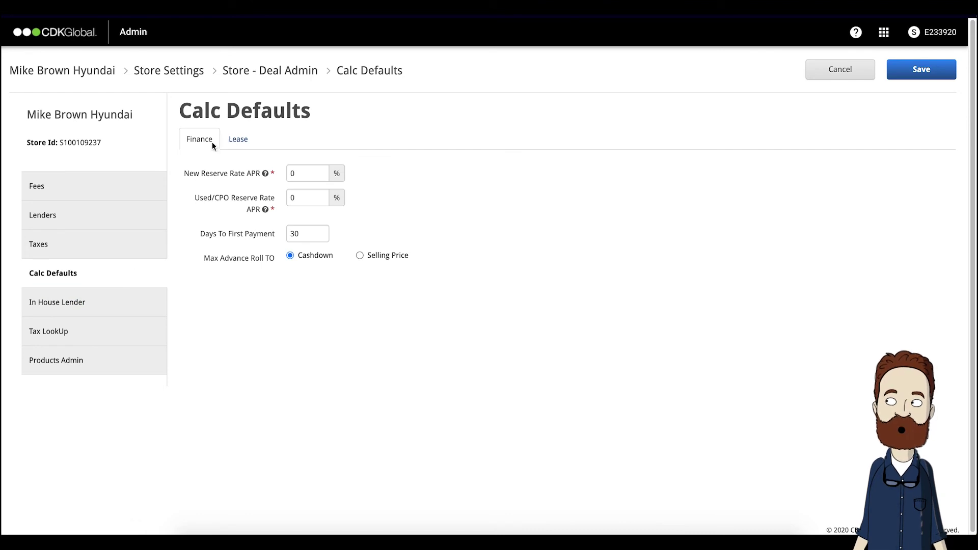
click(235, 145)
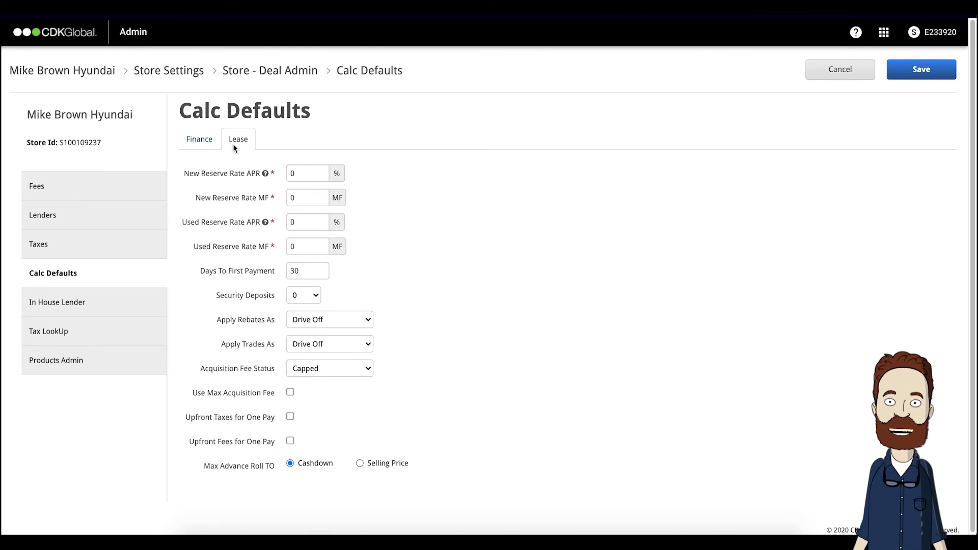
click(203, 143)
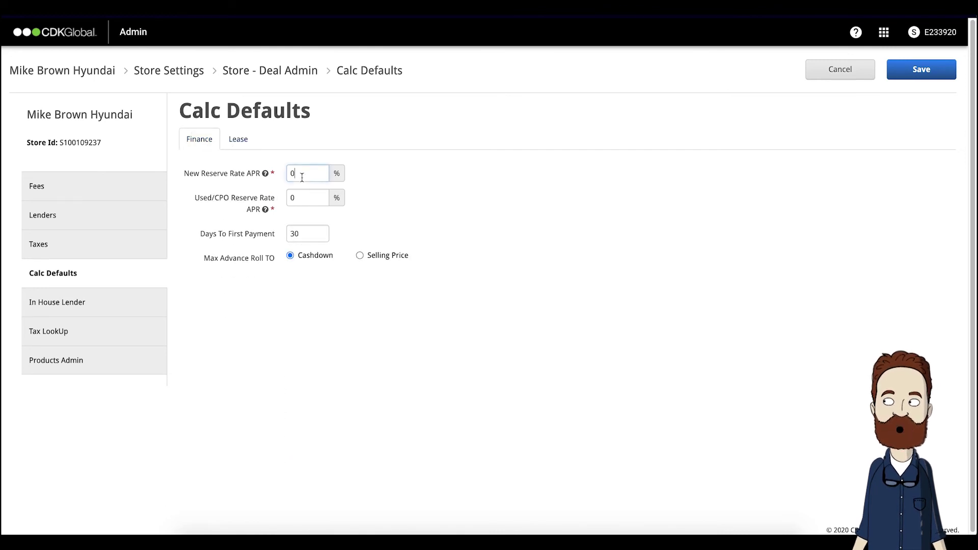
Start a new in-house lender and compare its advanced set-up with the basic set-up's credit tiers and buy rate fields
click(138, 296)
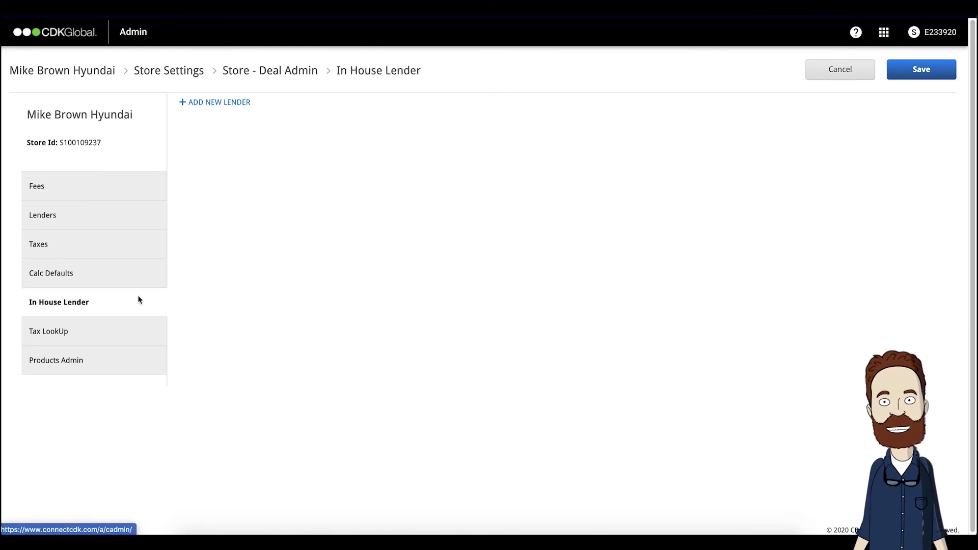
click(217, 102)
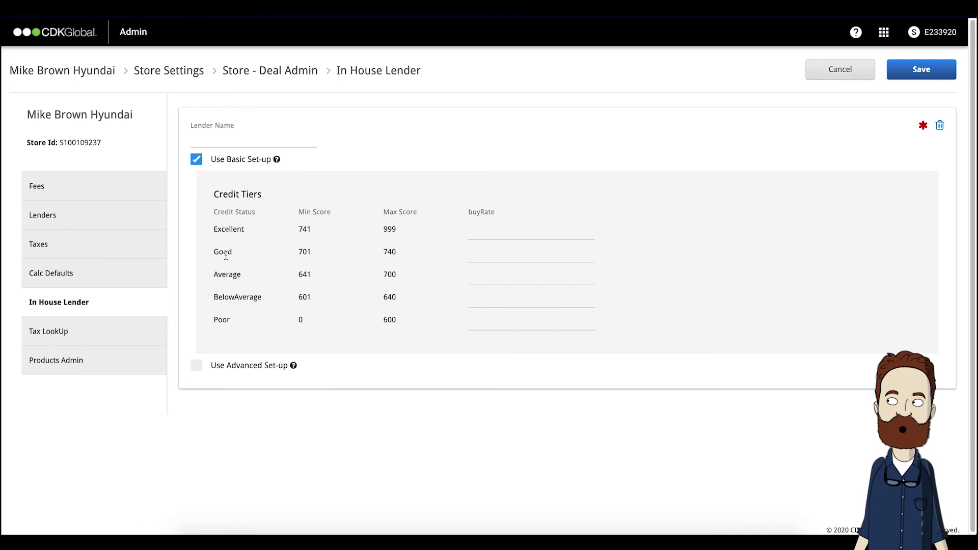
click(240, 366)
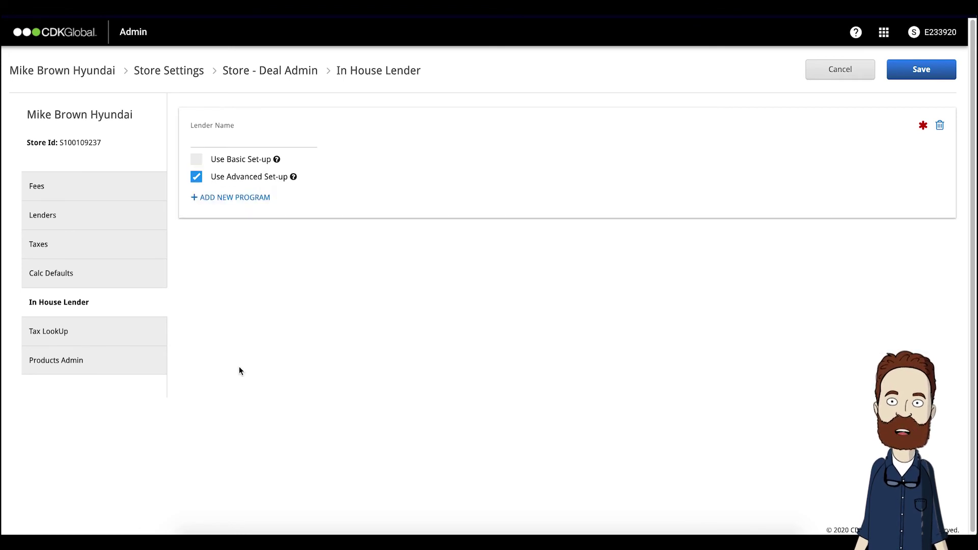
click(218, 160)
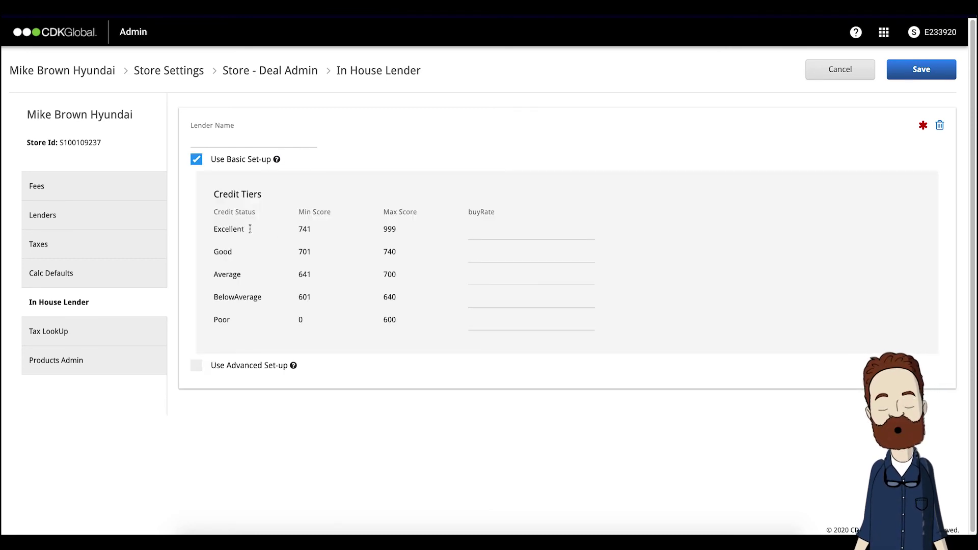
click(476, 225)
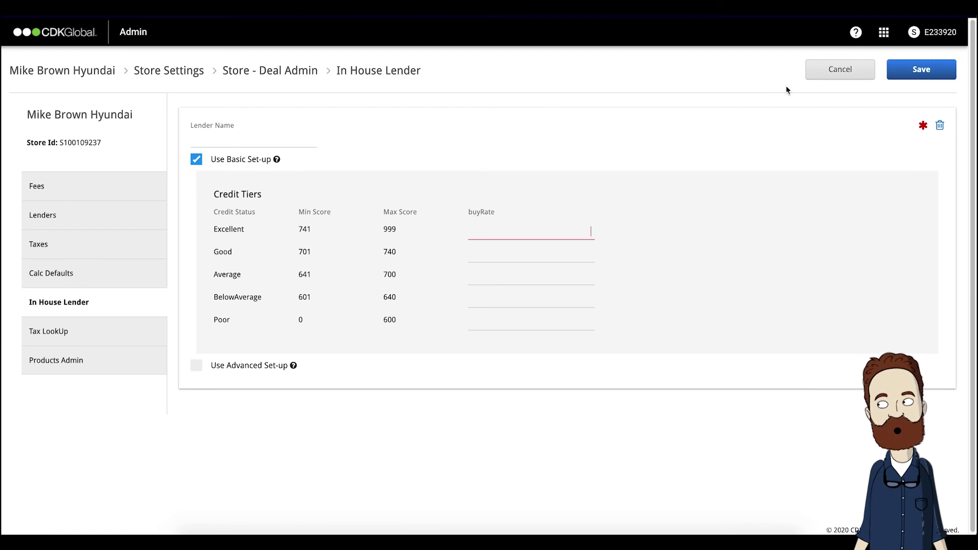
Open the store's tax lookup by dealer and customer zip code
click(88, 330)
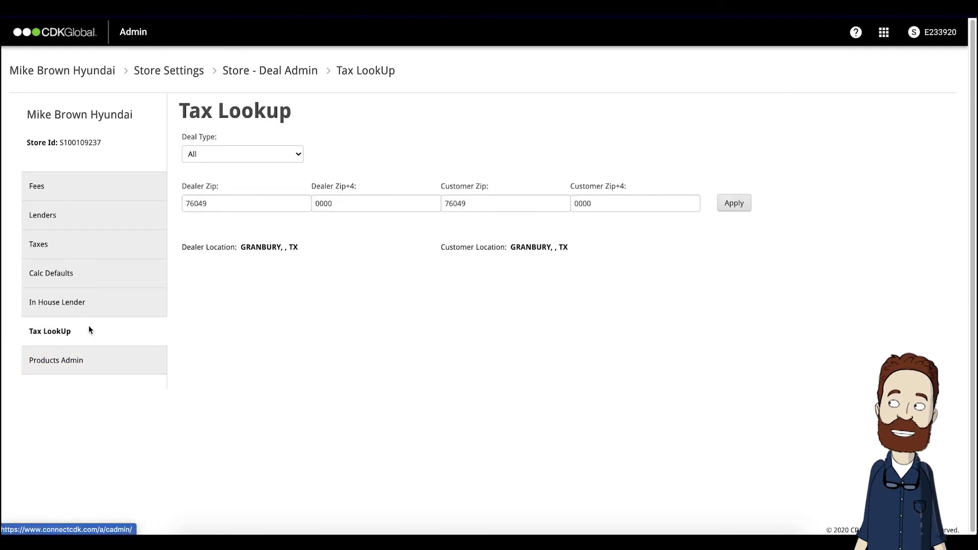